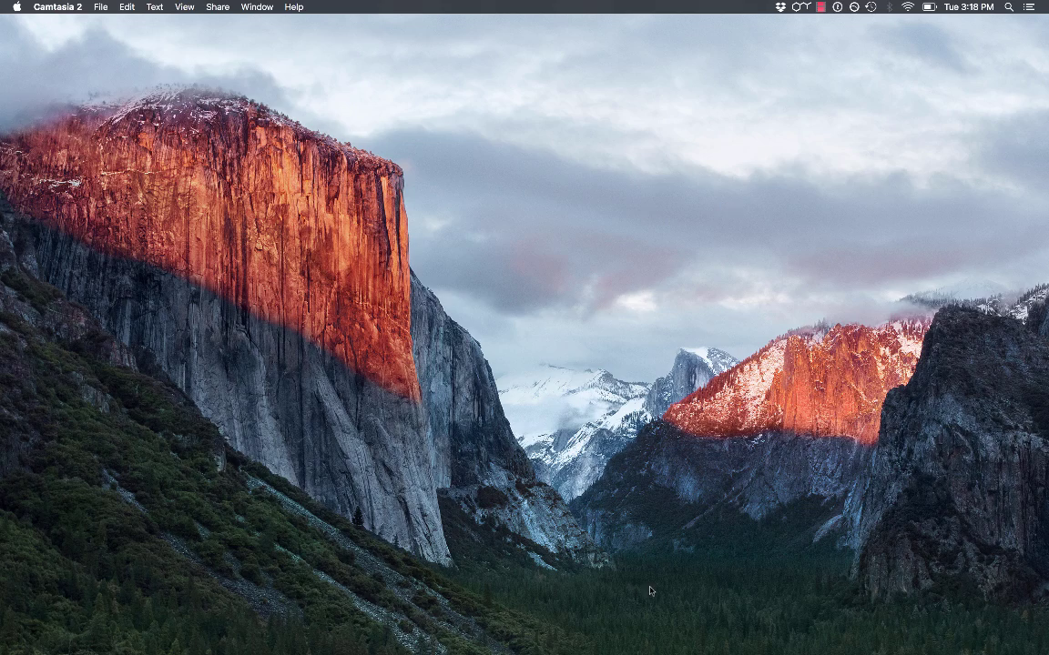
# - Switch to Chrome, search Google for "anki image occlusion" and open the Image Occlusion 2.0 add-on page
pyautogui.moveTo(733, 648)
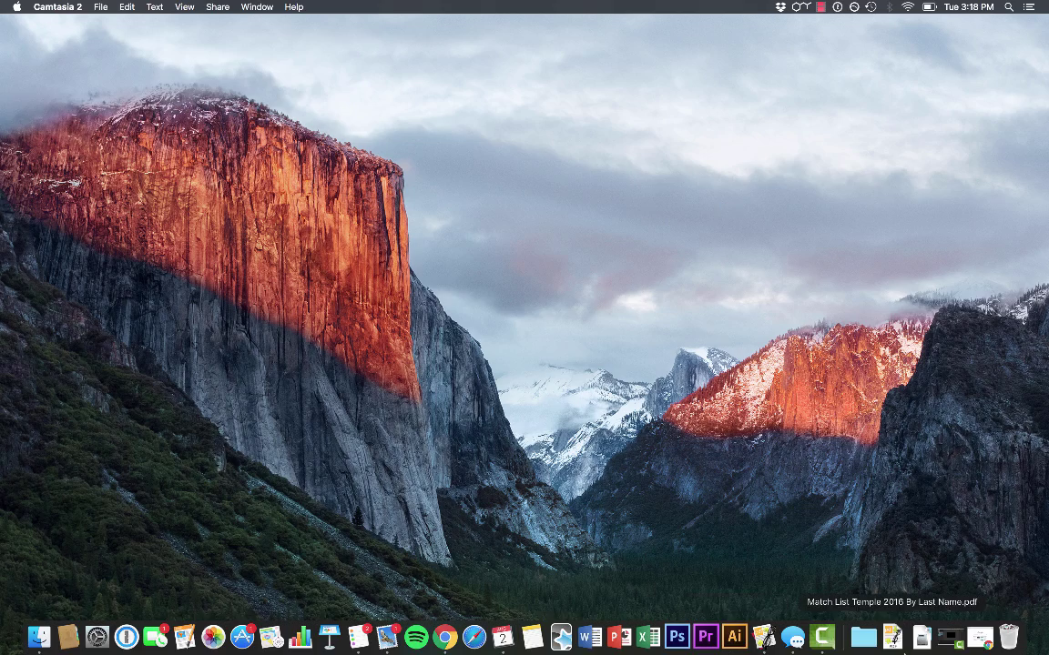
pyautogui.click(970, 647)
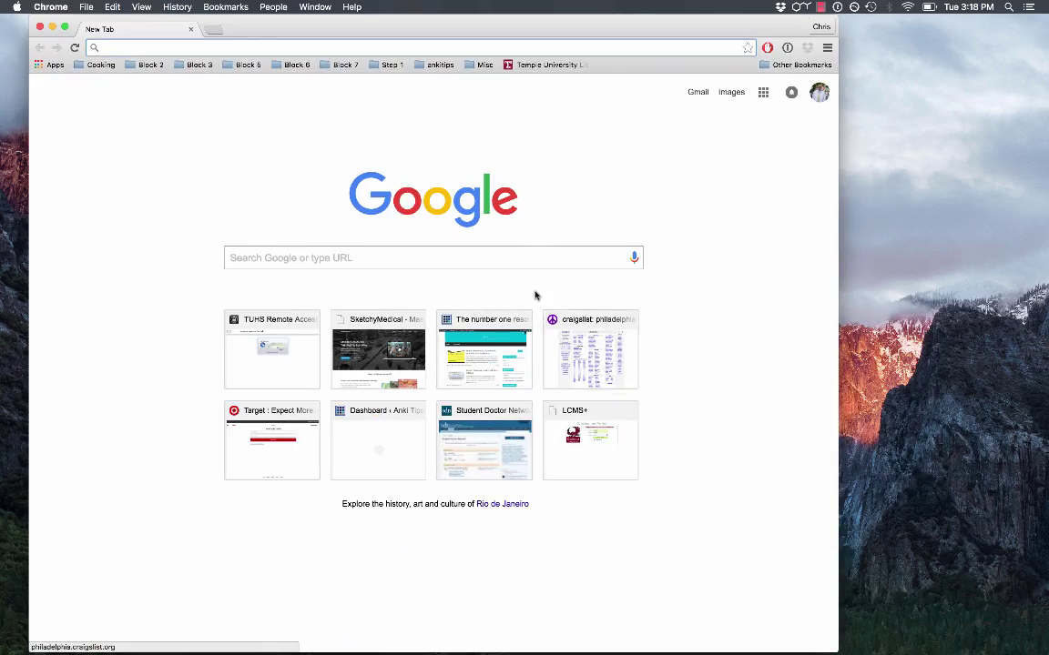
pyautogui.write('anki im')
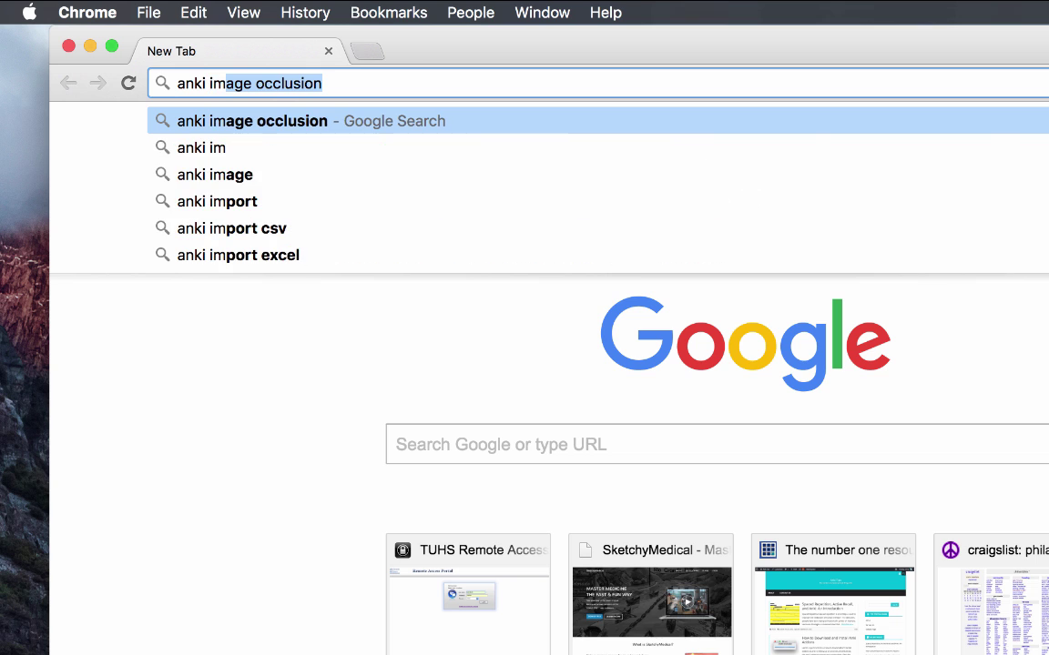
pyautogui.press('Return')
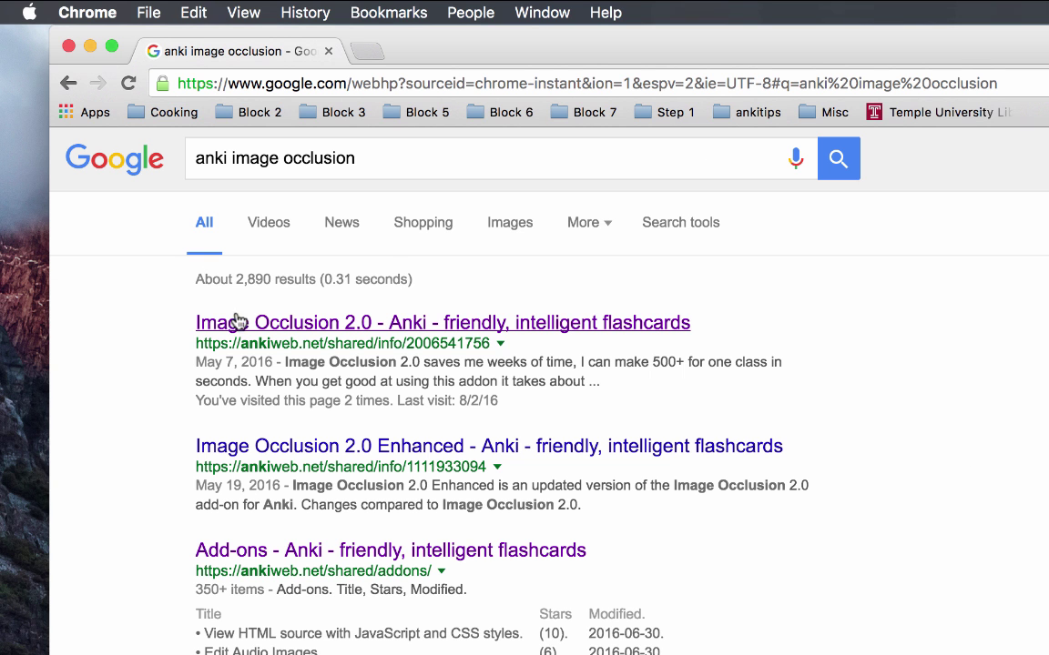
pyautogui.click(238, 329)
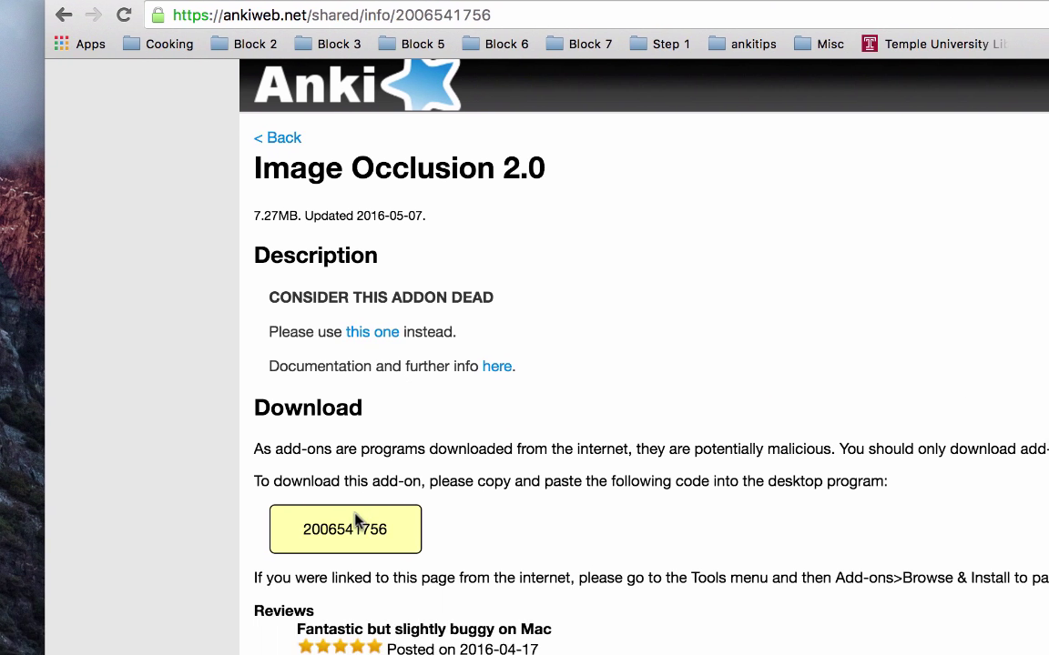
pyautogui.doubleClick(319, 462)
pyautogui.press('super+c')
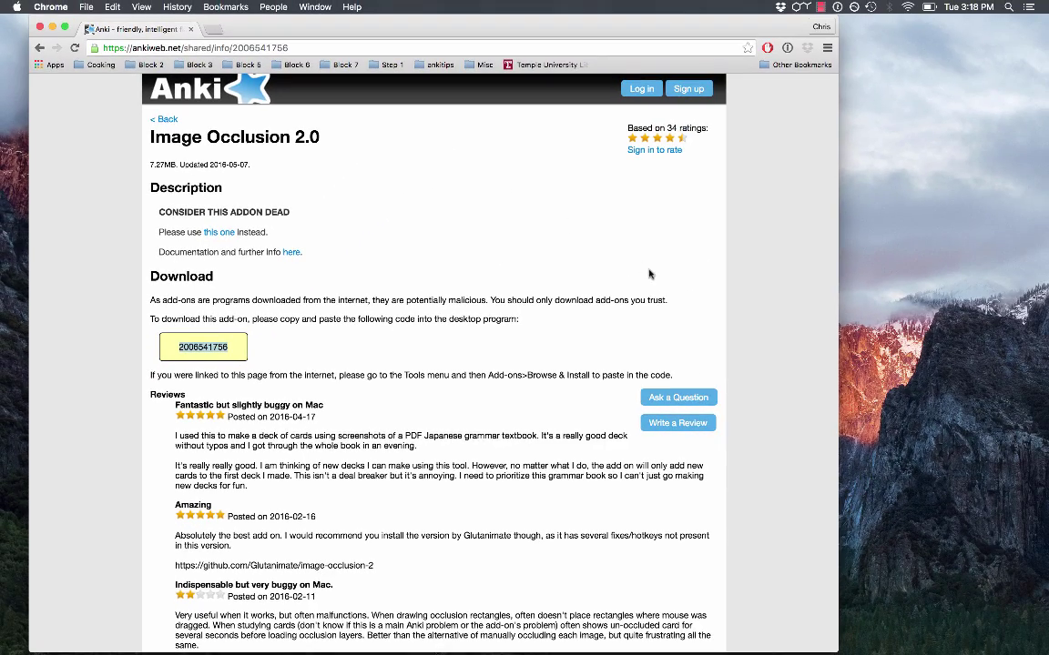
pyautogui.moveTo(637, 640)
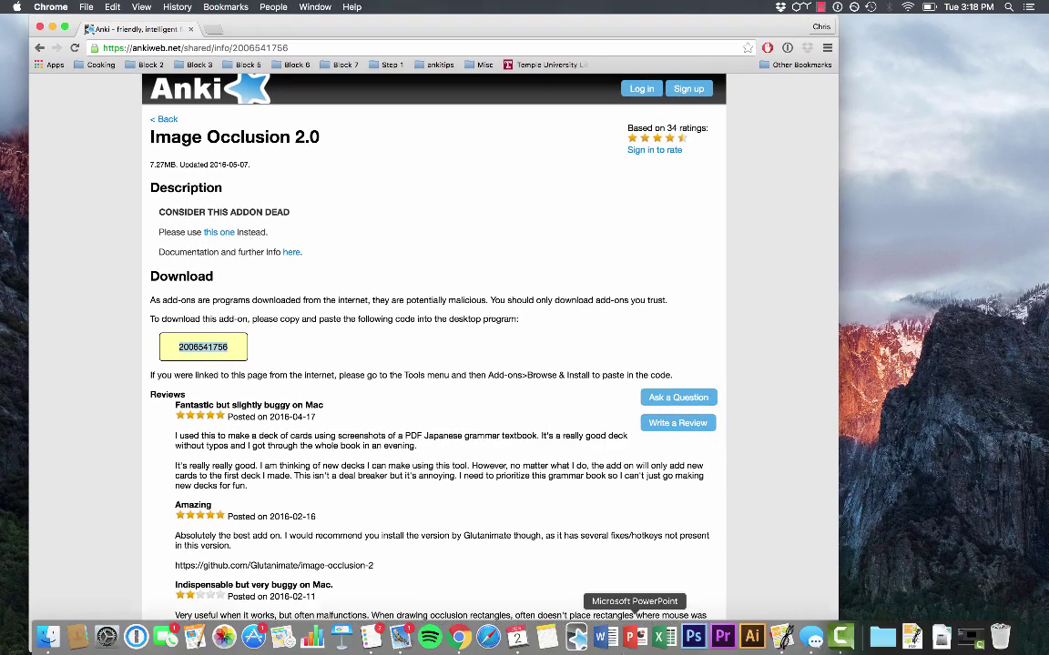
pyautogui.click(579, 640)
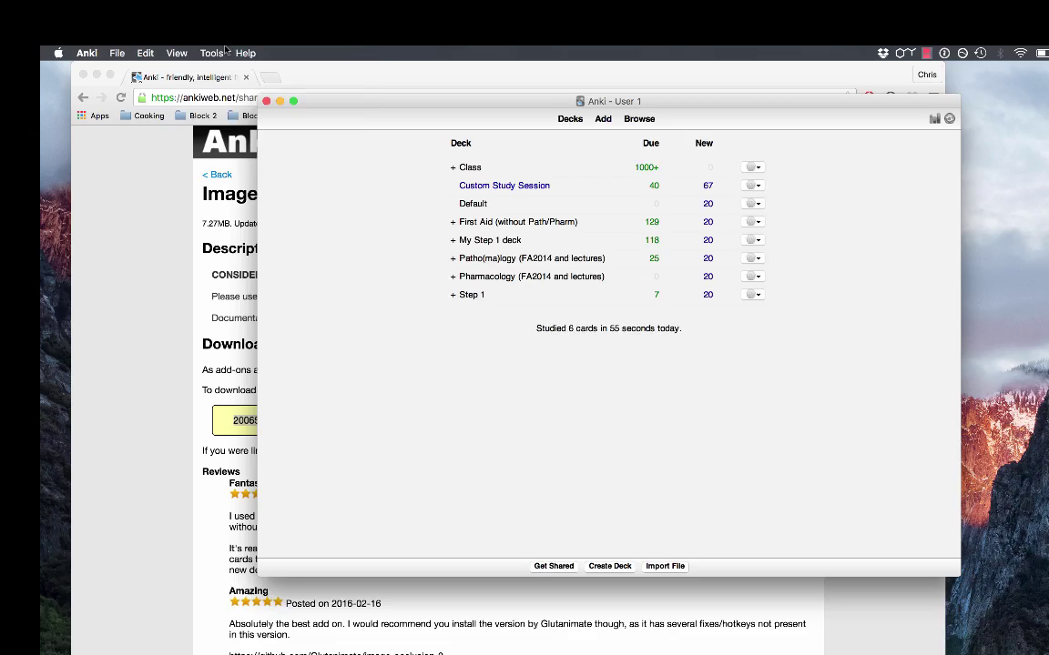
pyautogui.click(158, 6)
pyautogui.moveTo(492, 394)
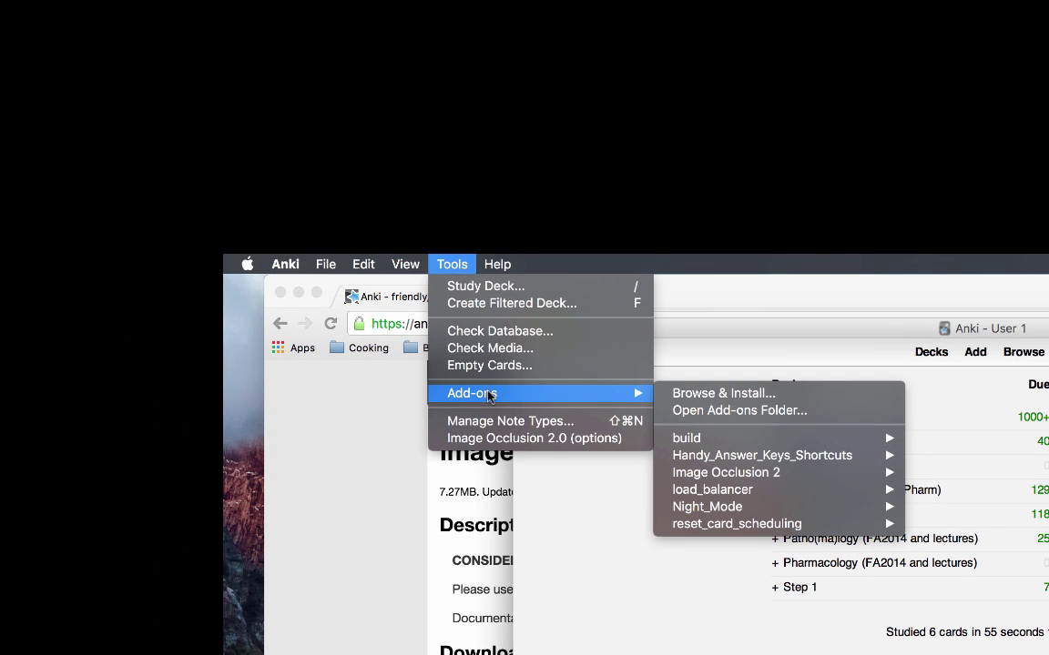
pyautogui.click(721, 394)
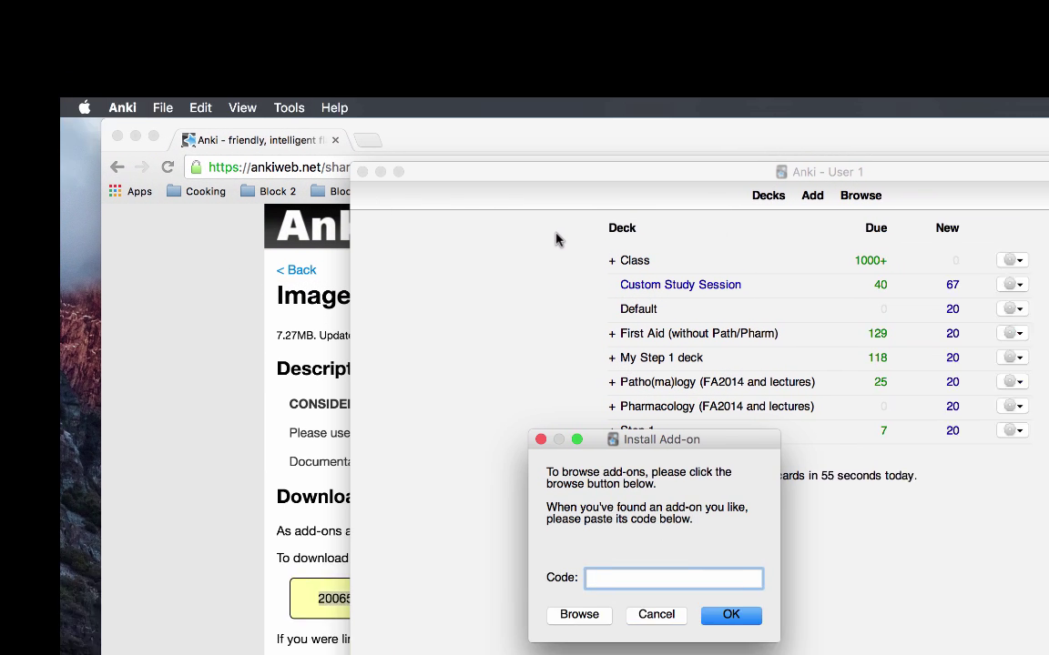
pyautogui.press('super+v')
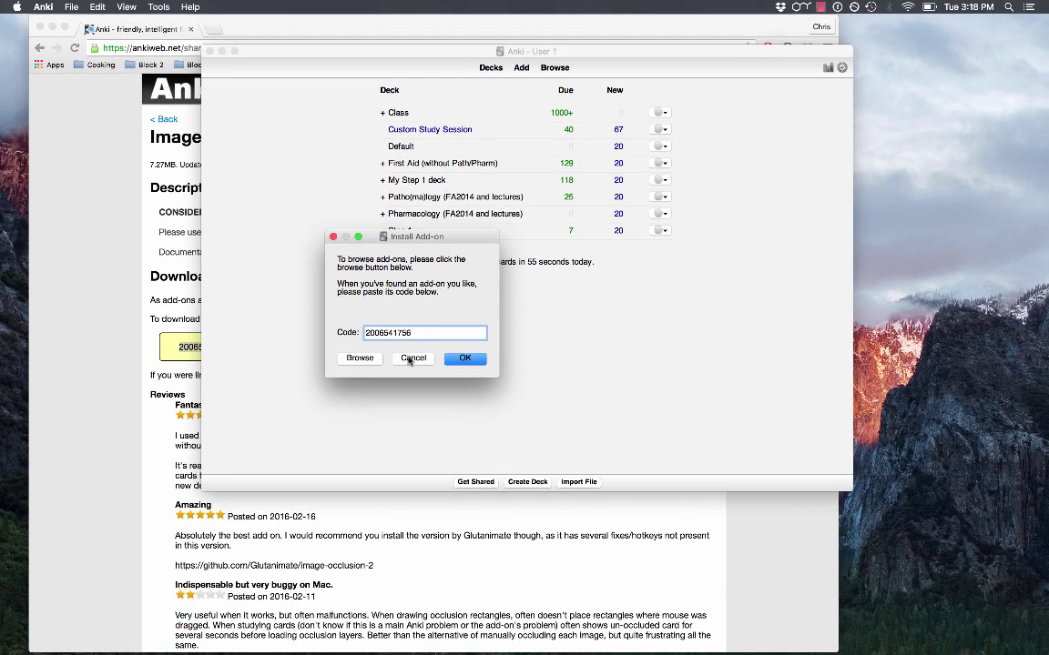
pyautogui.click(411, 359)
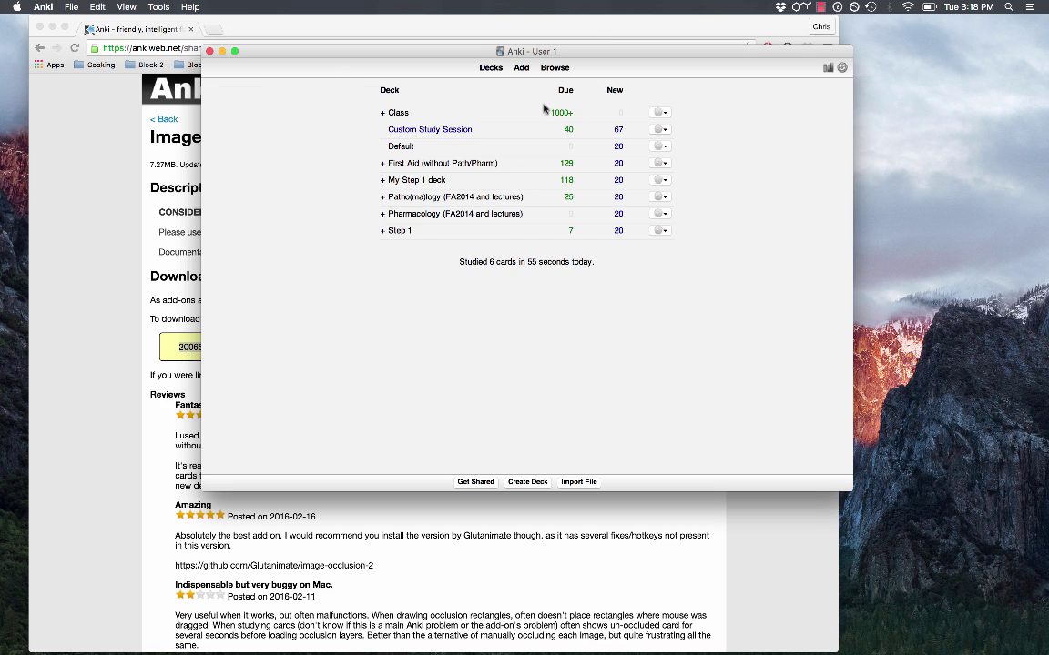
# - Create a new deck named Heart and open it from the deck list
pyautogui.click(527, 481)
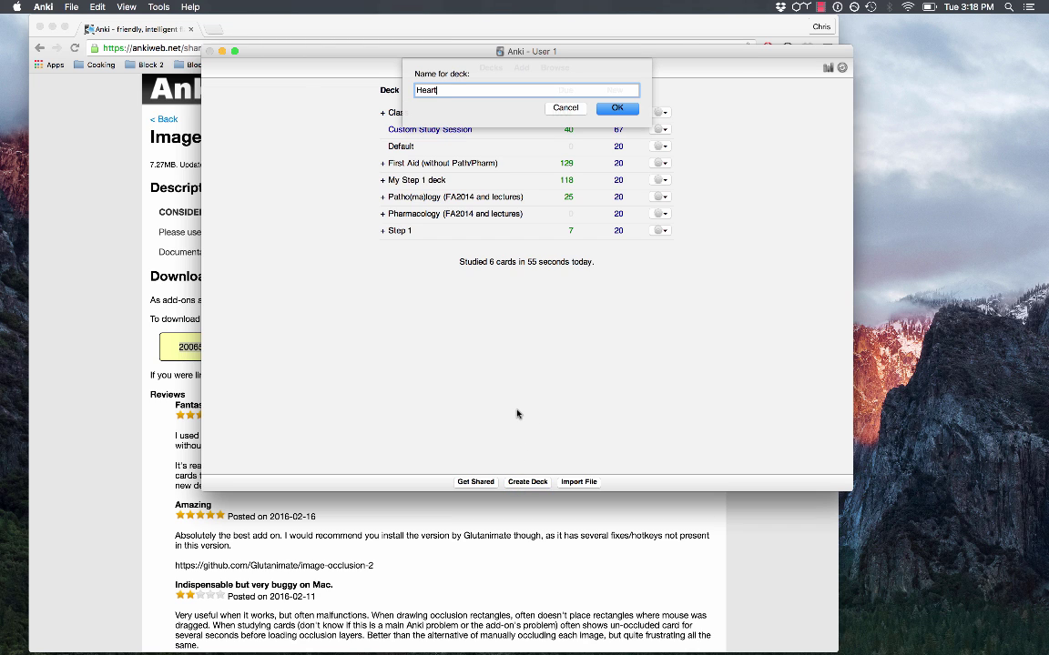
pyautogui.write('Heart')
pyautogui.press('Return')
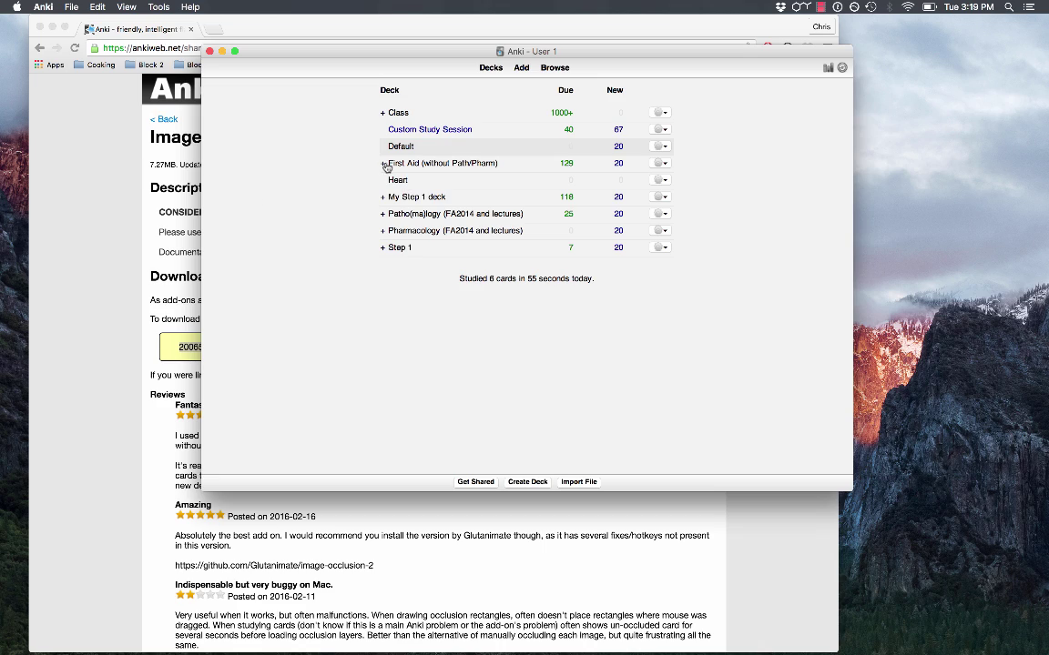
pyautogui.click(398, 180)
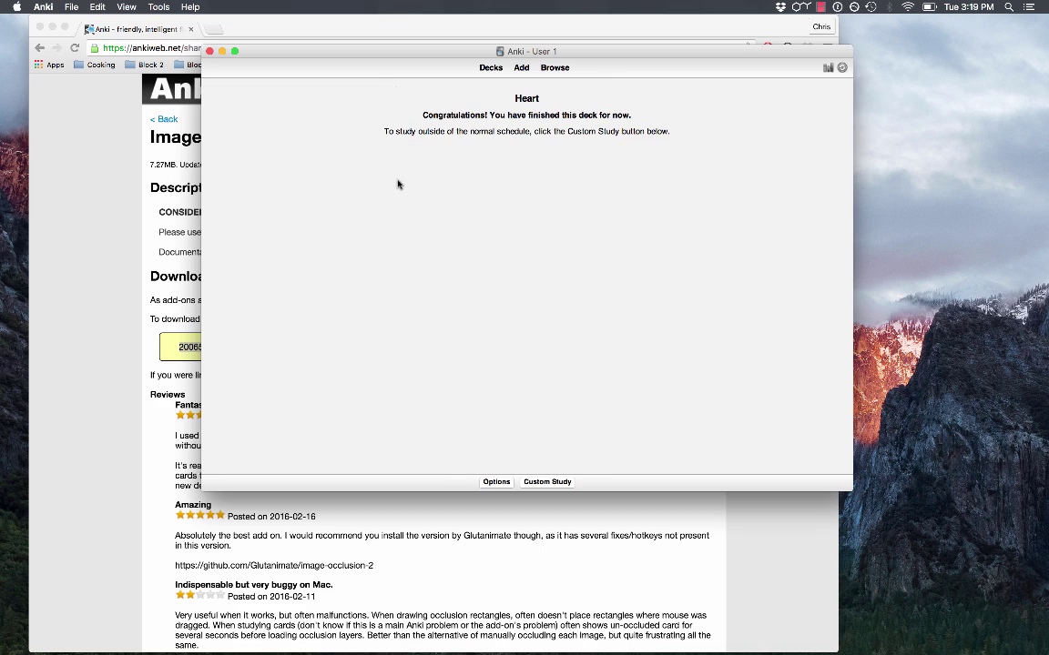
# - Switch to Chrome, search Google Images for "heart anatomy" in a new tab and preview the labelled HeartUpdate.com heart image
pyautogui.click(183, 151)
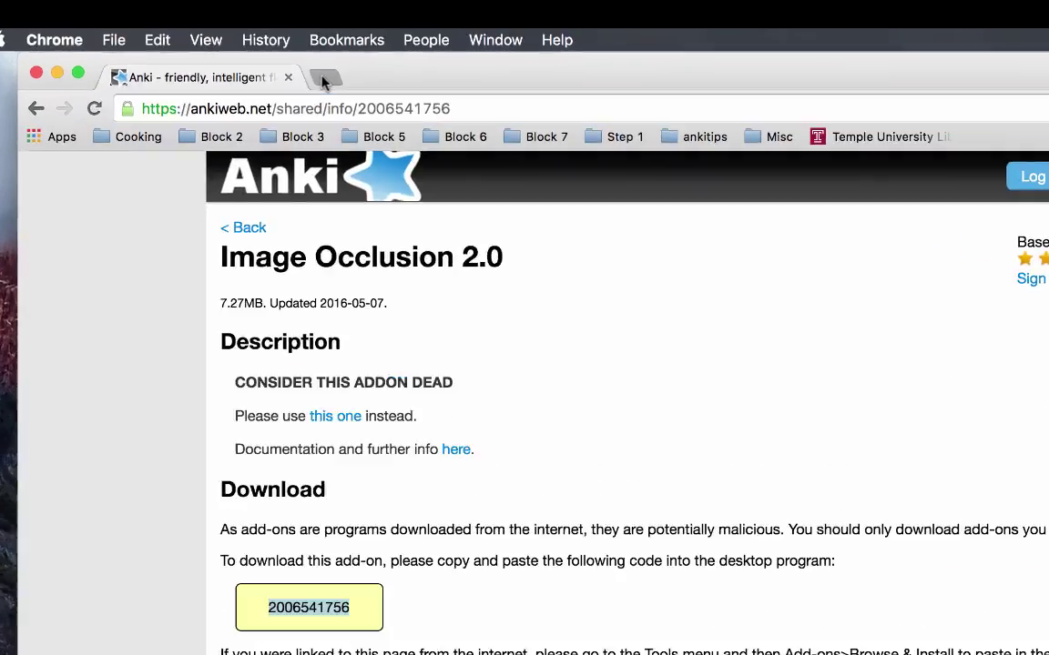
pyautogui.click(214, 29)
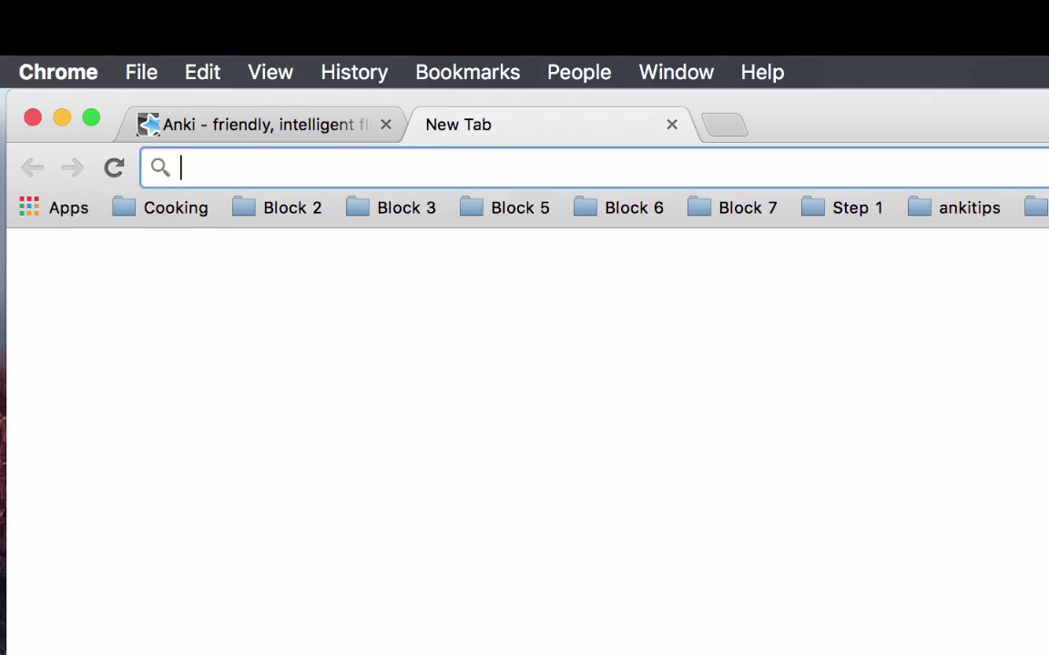
pyautogui.write('i')
pyautogui.press('Tab')
pyautogui.write('heart ana')
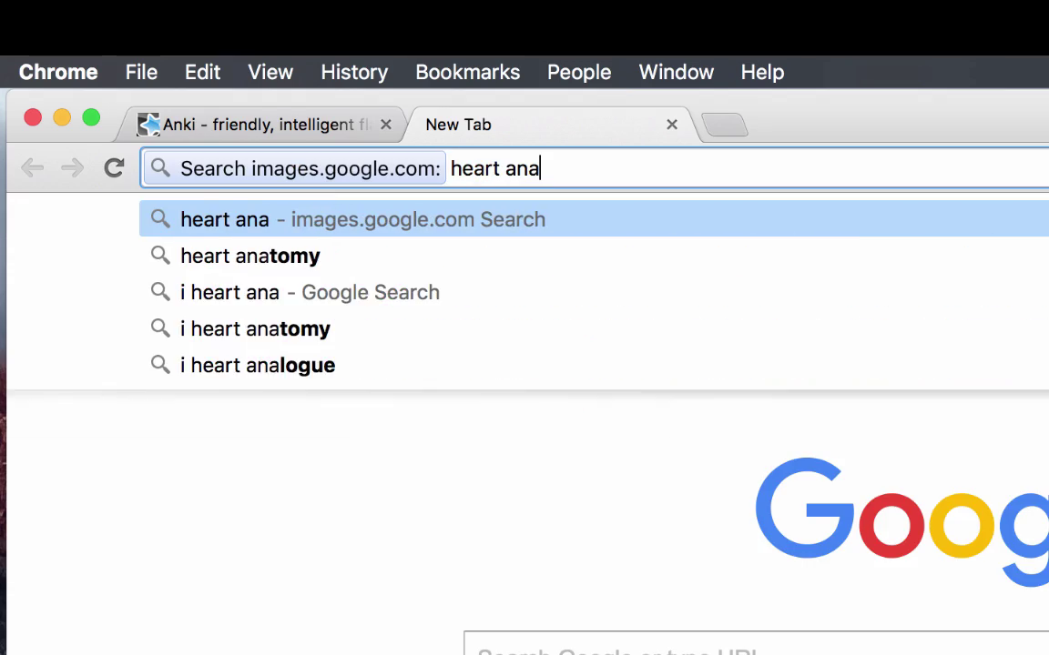
pyautogui.write('tomy')
pyautogui.press('Return')
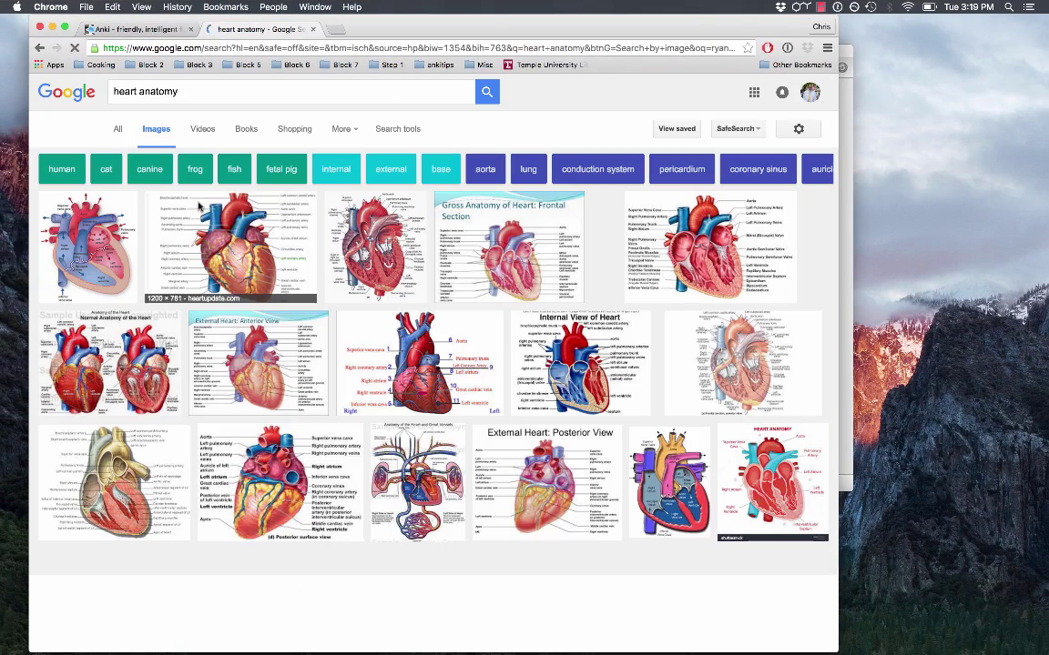
pyautogui.click(230, 234)
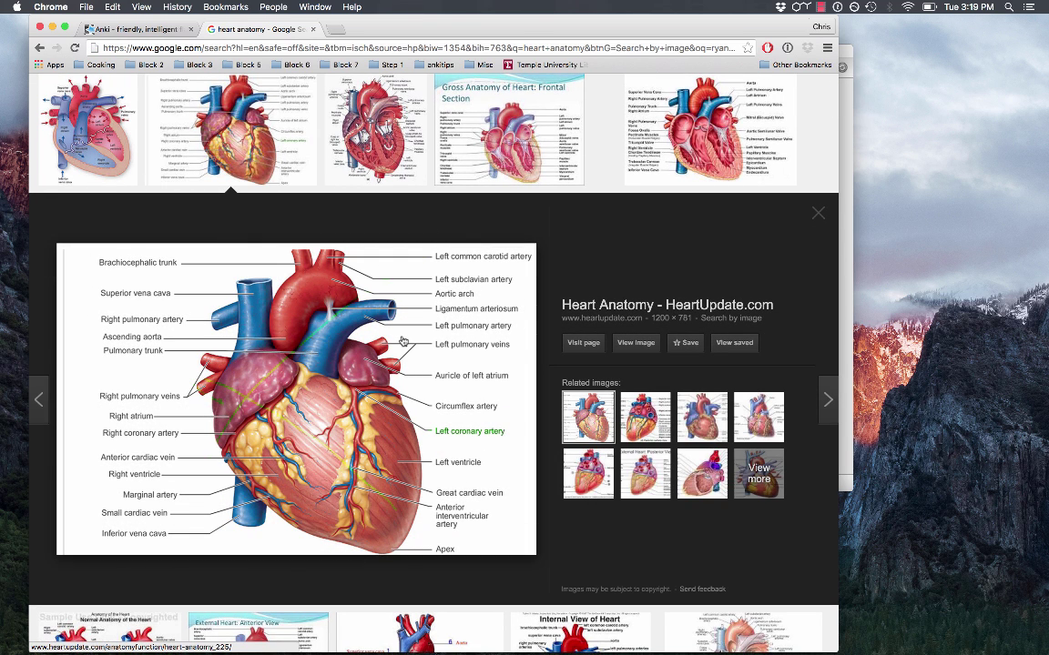
# - Add the previewed heart image to Google's saved images and download it to the Desktop as Heart-Anatomy in JPEG format
pyautogui.click(674, 344)
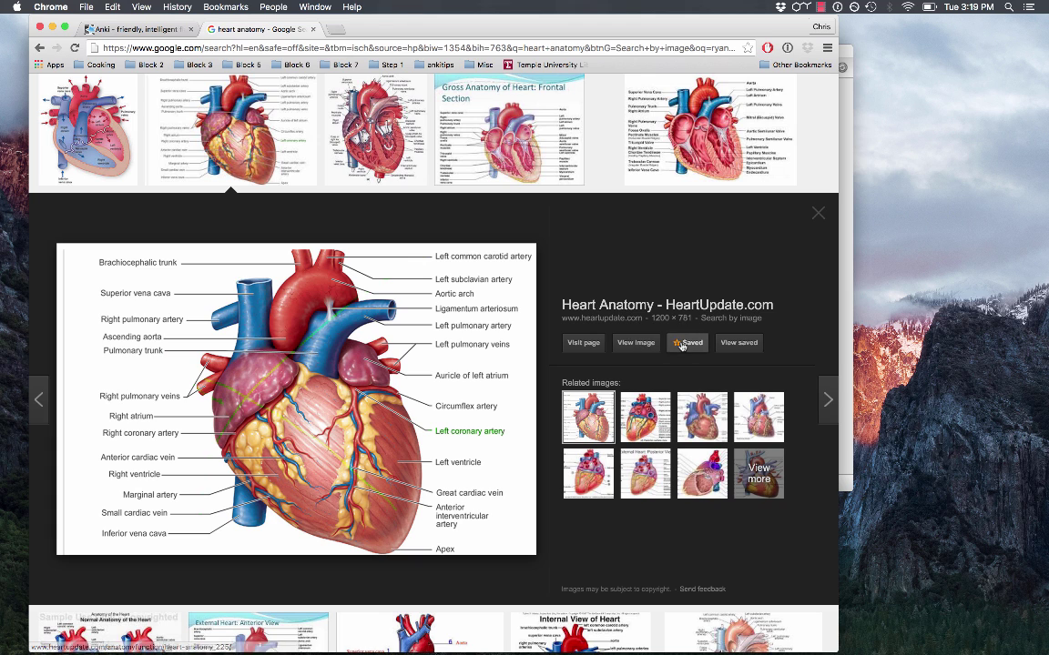
pyautogui.rightClick(439, 393)
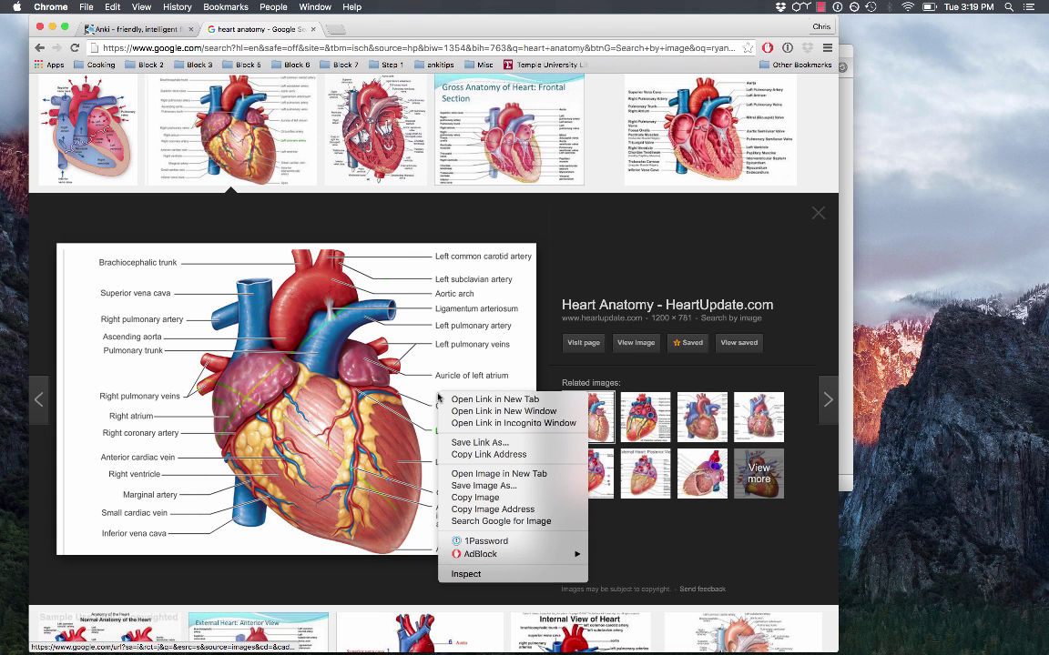
pyautogui.click(483, 487)
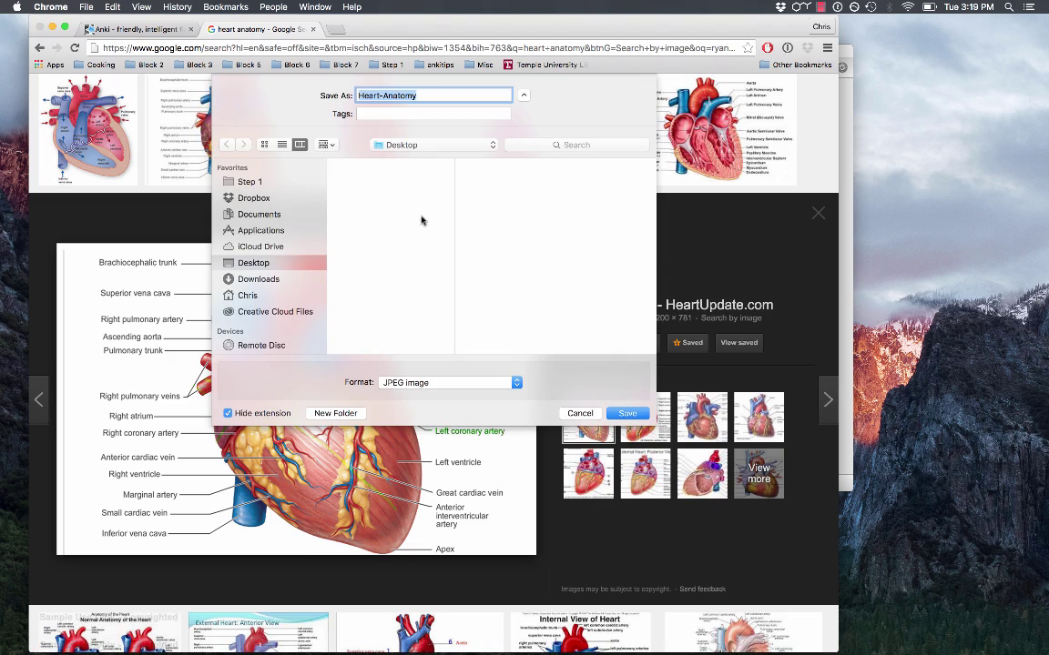
pyautogui.click(628, 414)
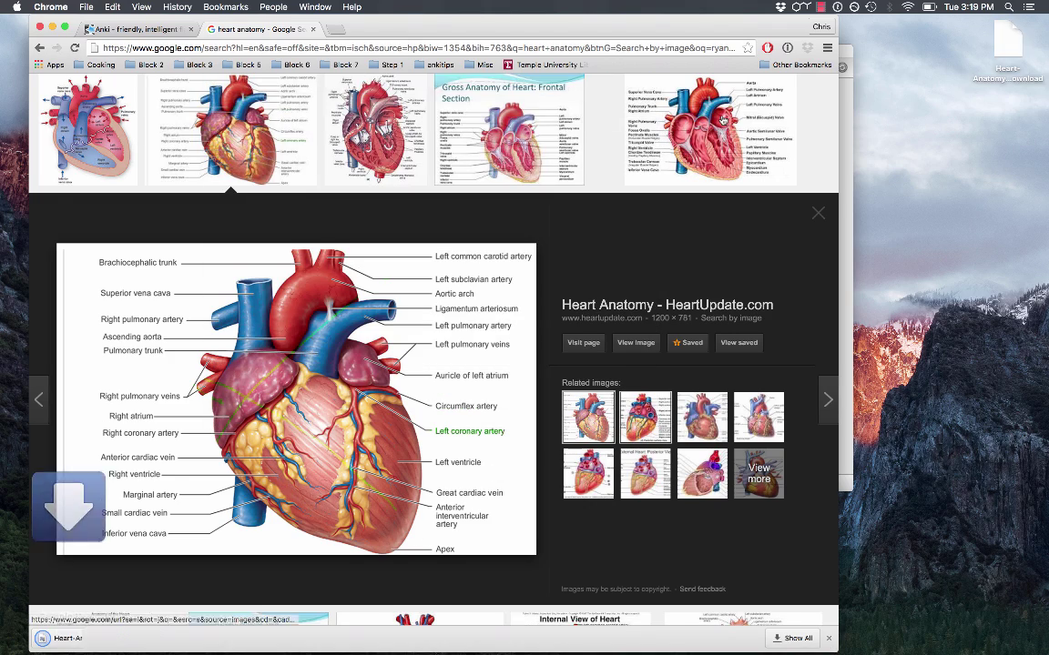
# - Return to Anki, start a new note in the Heart deck and load Heart-Anatomy.jpg from the Desktop for image occlusion
pyautogui.press('super+m')
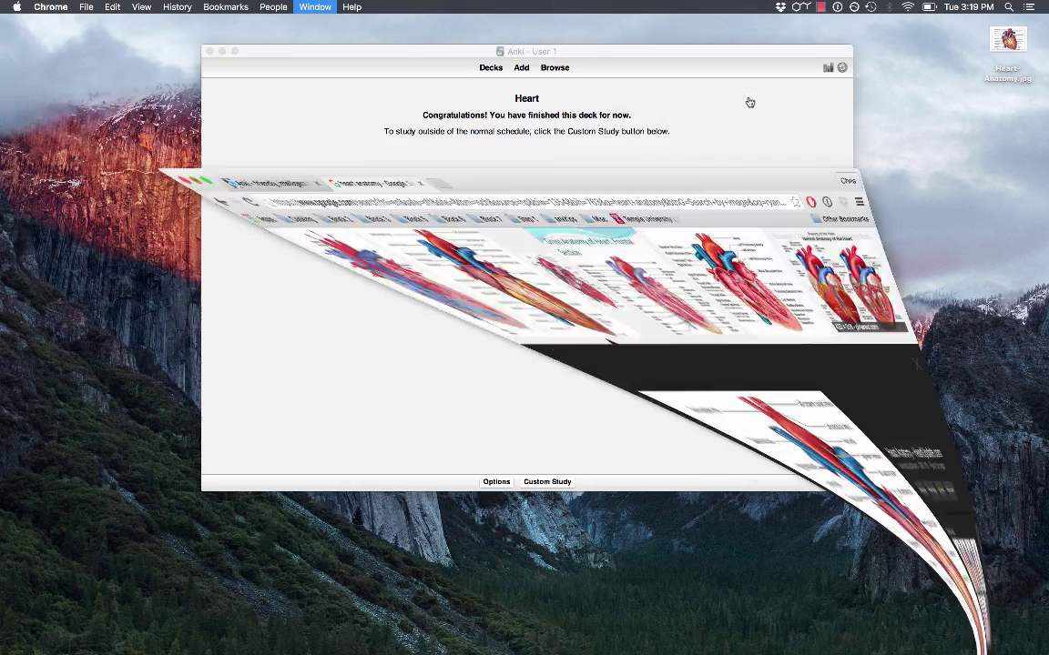
pyautogui.click(522, 68)
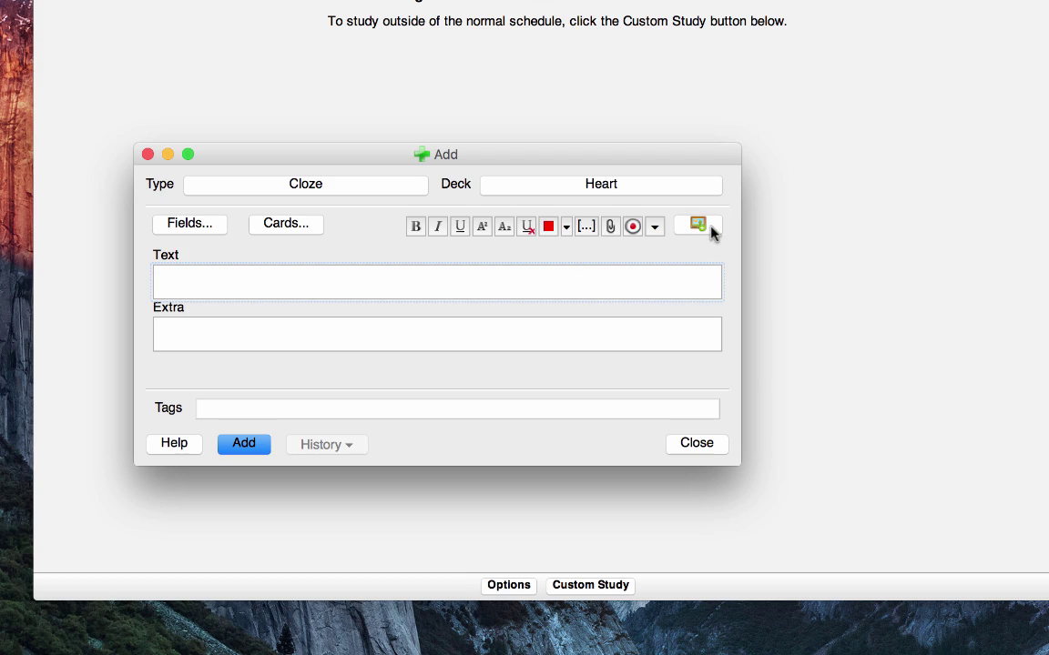
pyautogui.click(711, 228)
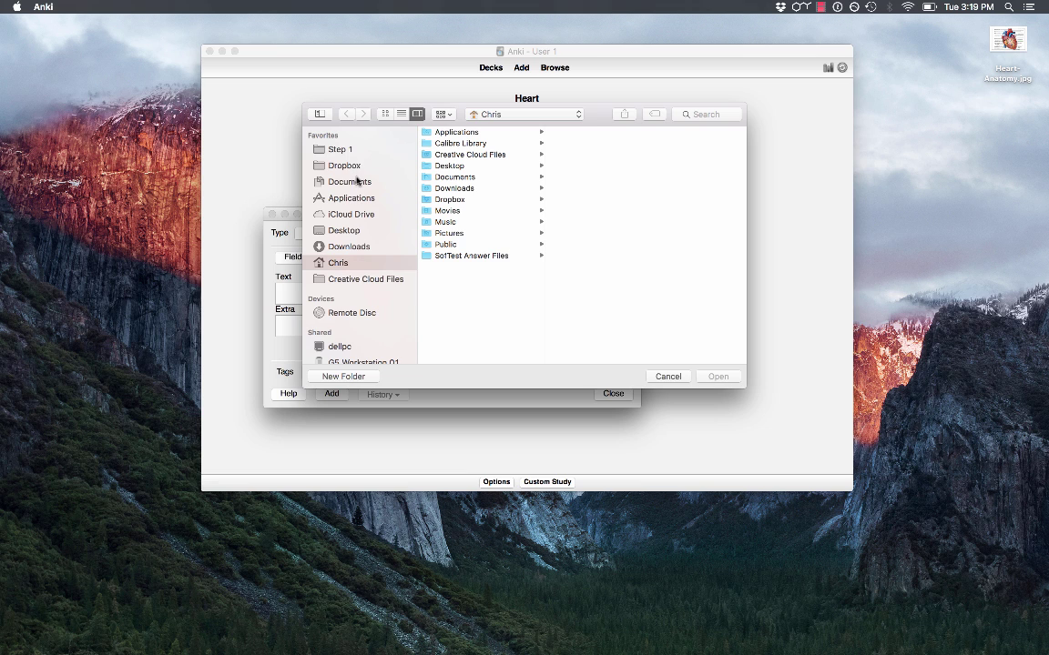
pyautogui.click(356, 234)
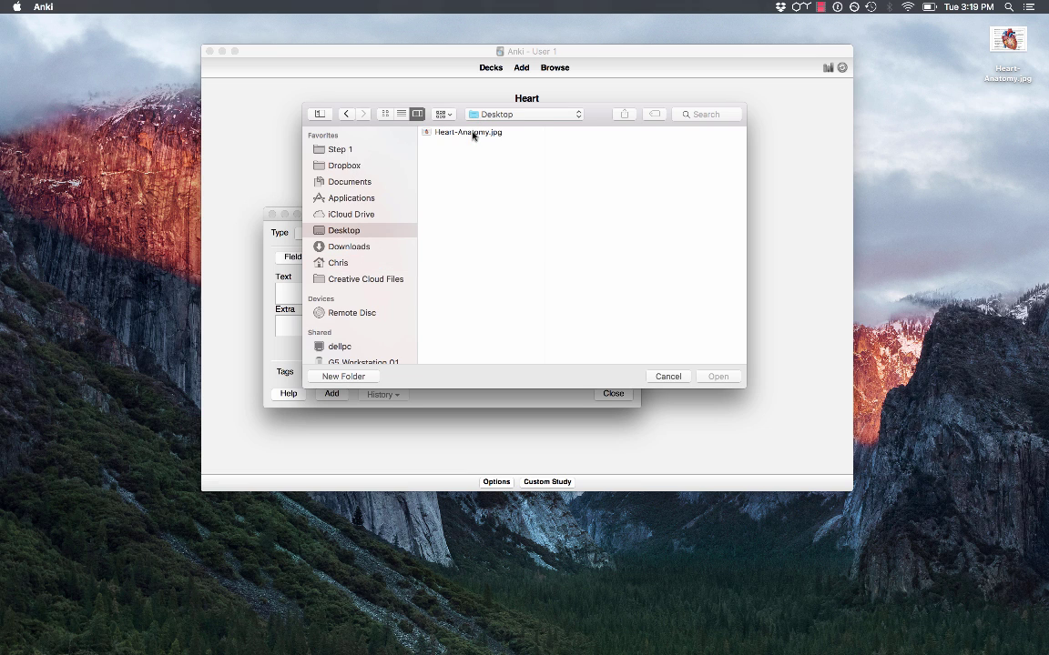
pyautogui.click(428, 128)
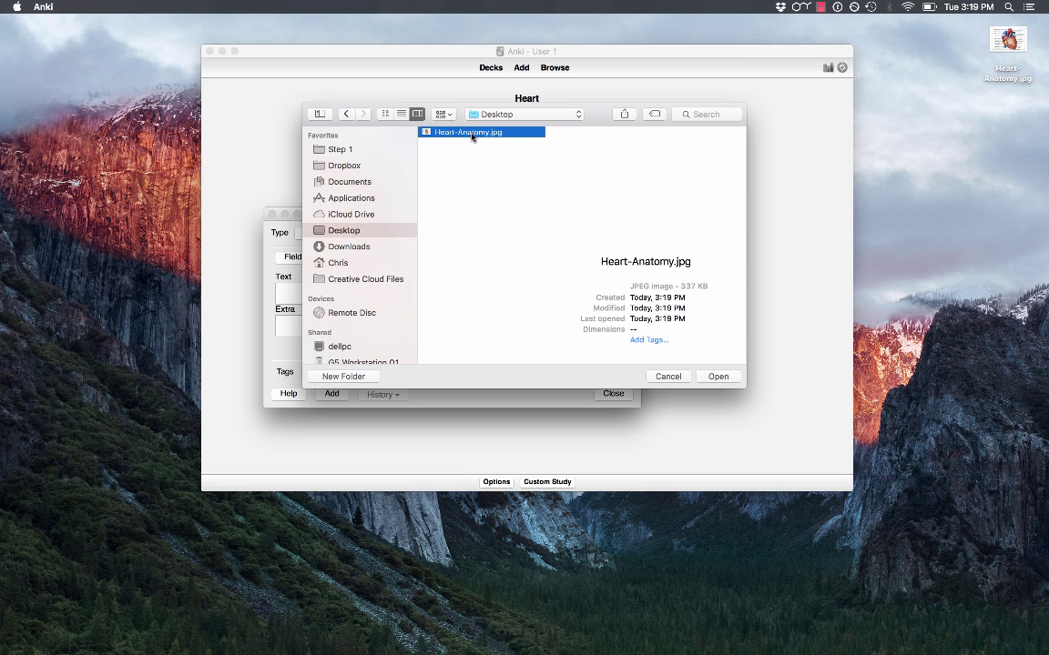
pyautogui.click(719, 377)
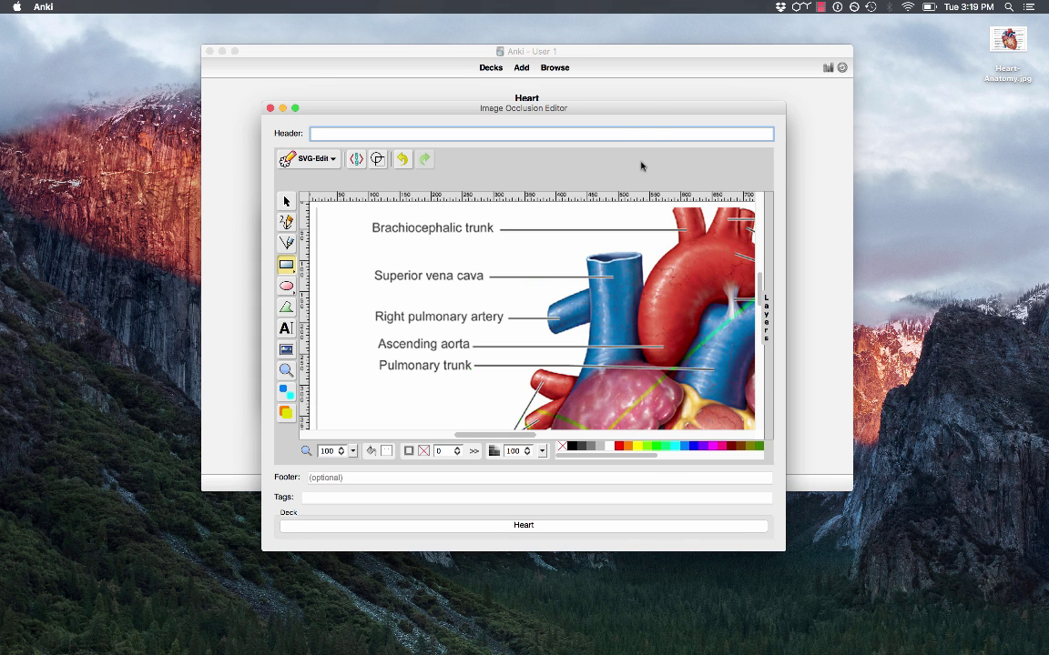
# - Fit the whole heart image to the canvas in the Image Occlusion Editor and enlarge the editor window
pyautogui.moveTo(648, 111); pyautogui.dragTo(613, 115)
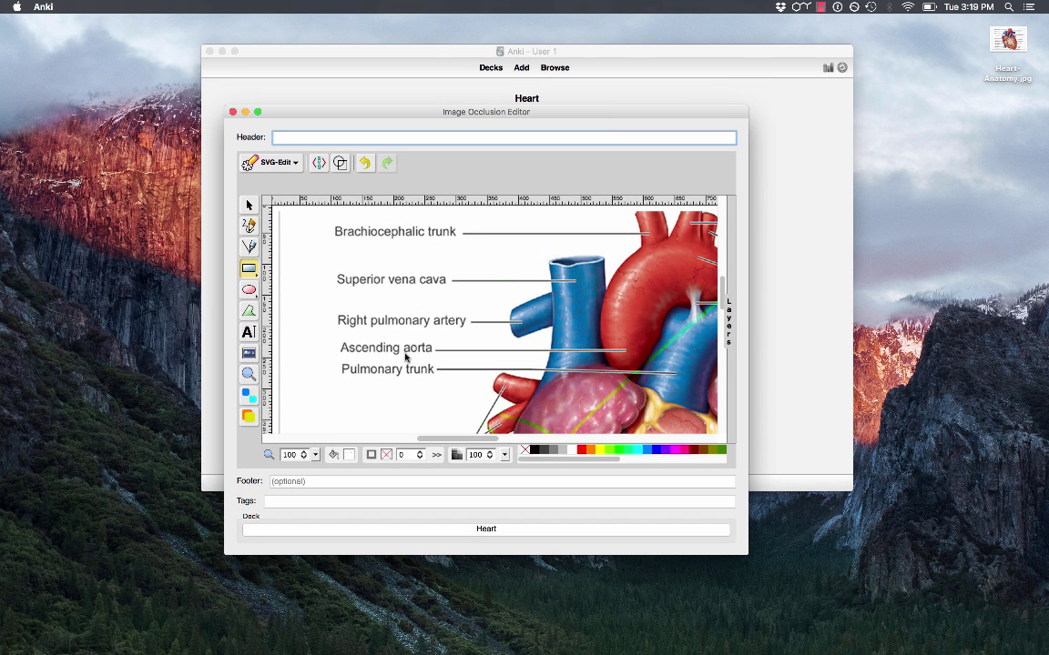
pyautogui.scroll(-5, 578, 307)
pyautogui.hscroll(5, 578, 306)
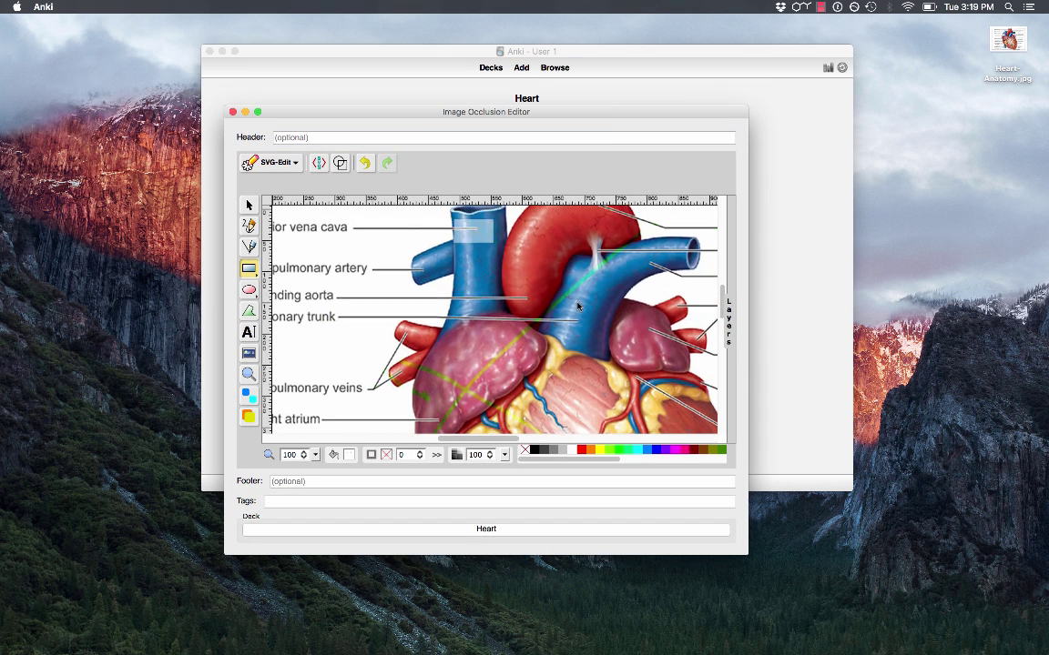
pyautogui.click(315, 455)
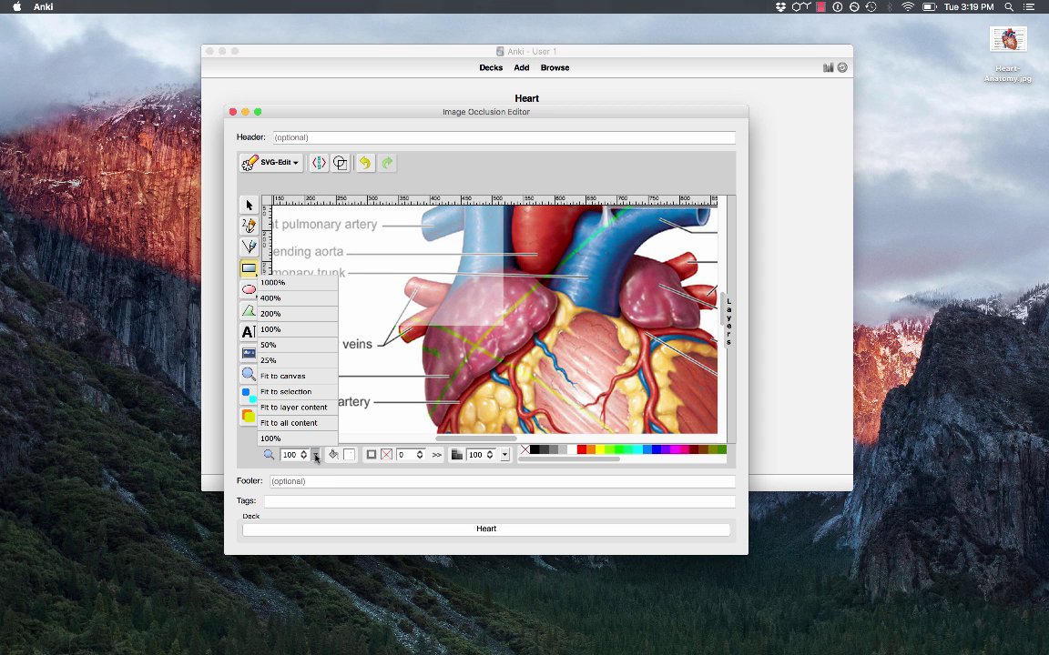
pyautogui.click(321, 384)
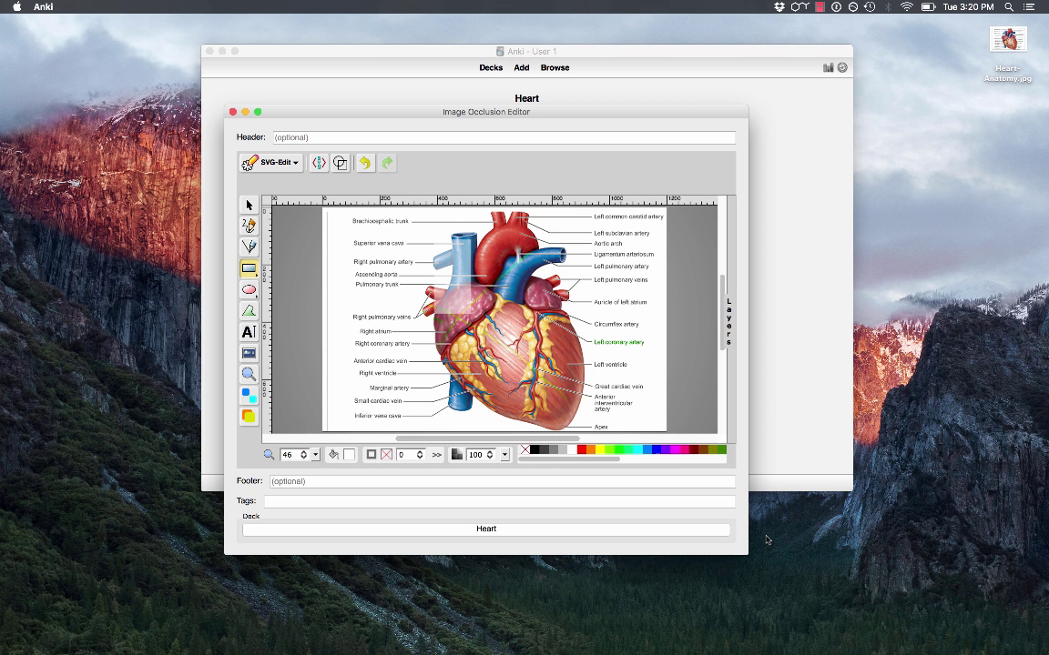
pyautogui.moveTo(745, 553); pyautogui.dragTo(907, 647)
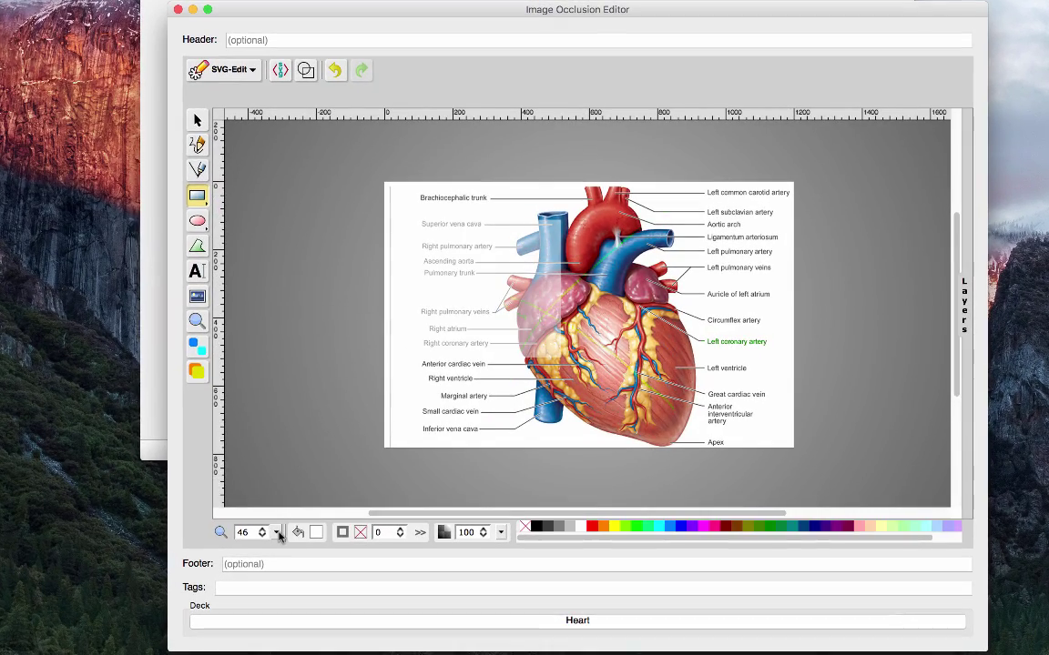
# - Fit the heart image to the canvas and try drawing an occlusion rectangle across the upper end of the superior vena cava
pyautogui.click(276, 533)
pyautogui.click(283, 441)
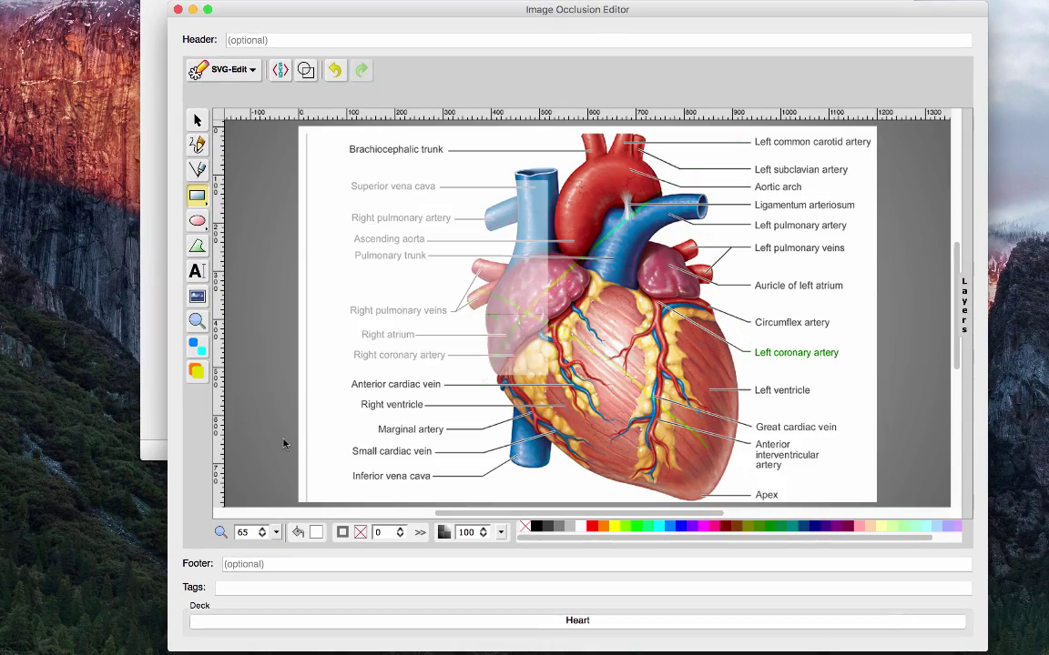
pyautogui.moveTo(482, 162); pyautogui.dragTo(550, 182)
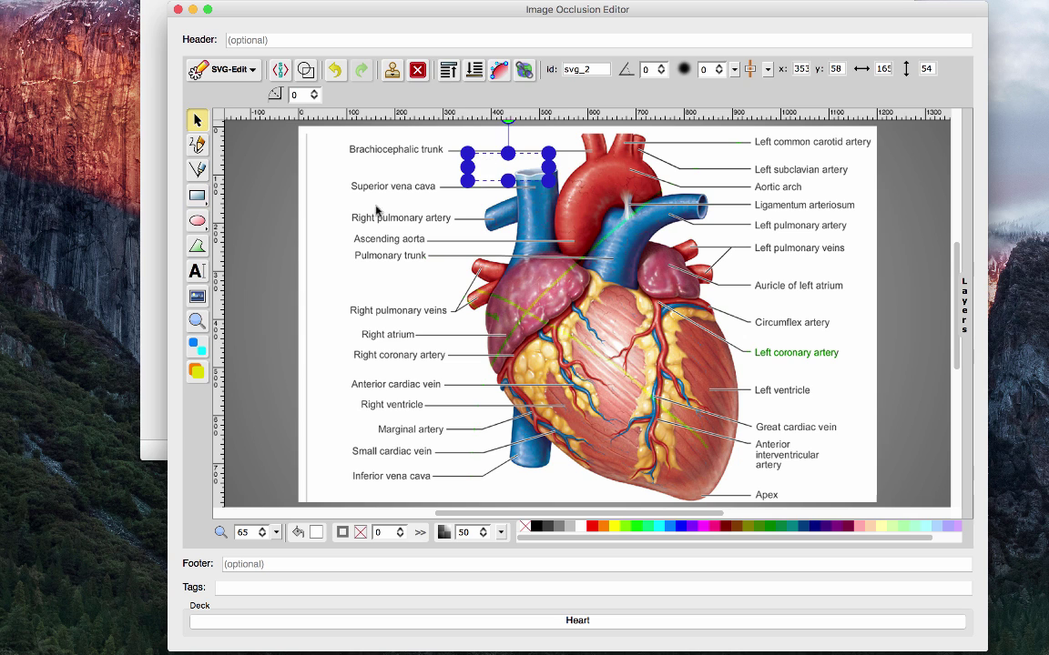
pyautogui.press('Escape')
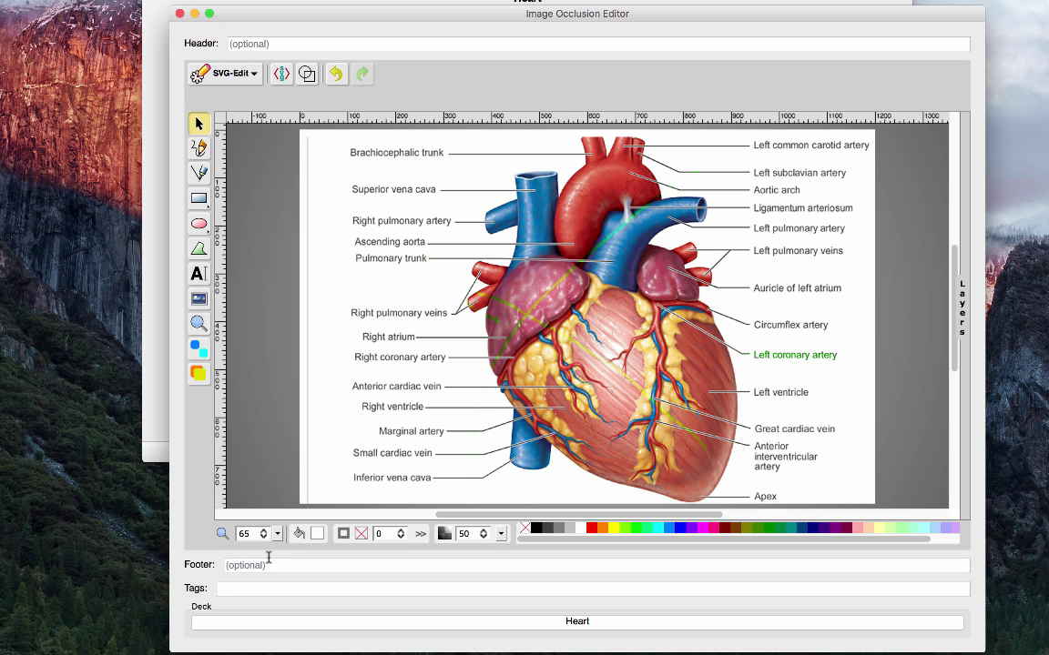
# - Set the header of the occlusion notes to "Name the part of the heart"
pyautogui.click(484, 48)
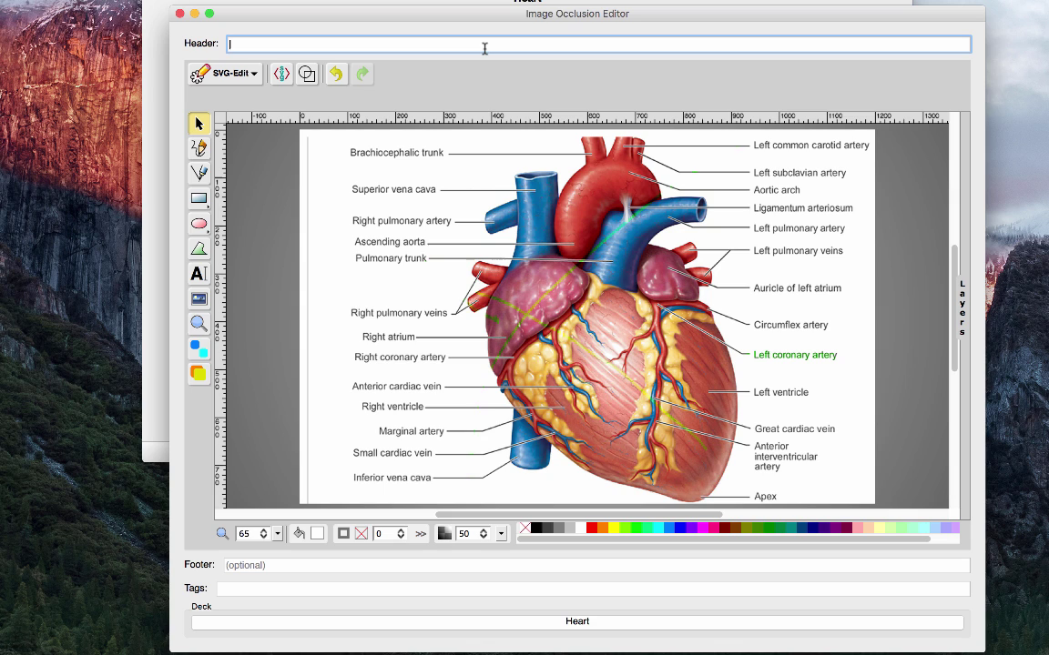
pyautogui.write('Name the part of the heart')
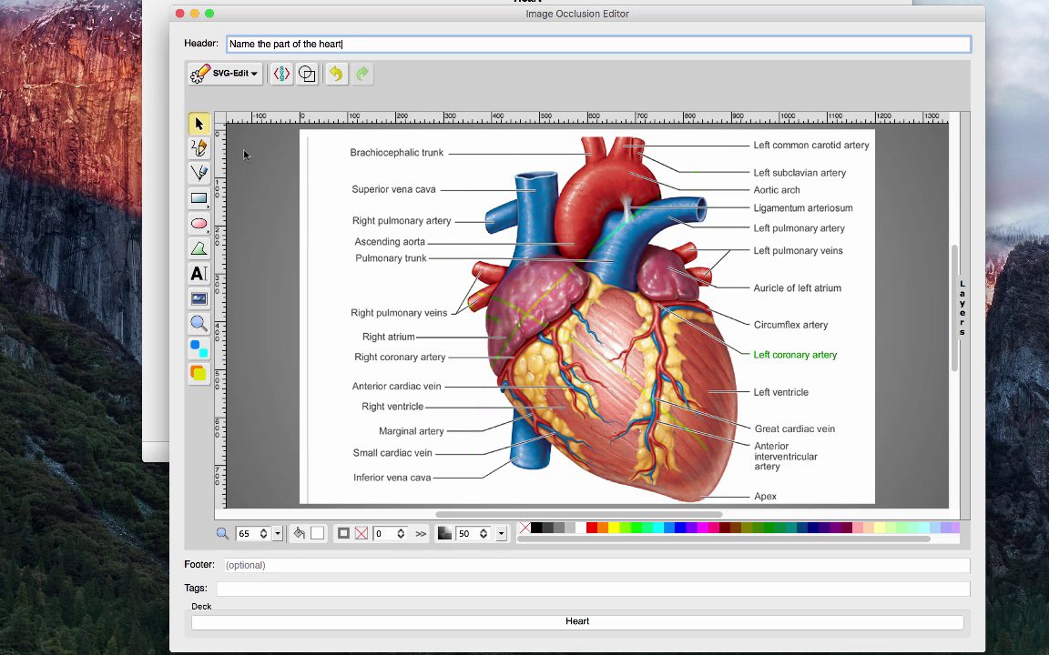
# - Cover the Superior vena cava label with a rectangle about 210 by 38 and the Right pulmonary artery label with one about 235 by 33
pyautogui.click(198, 204)
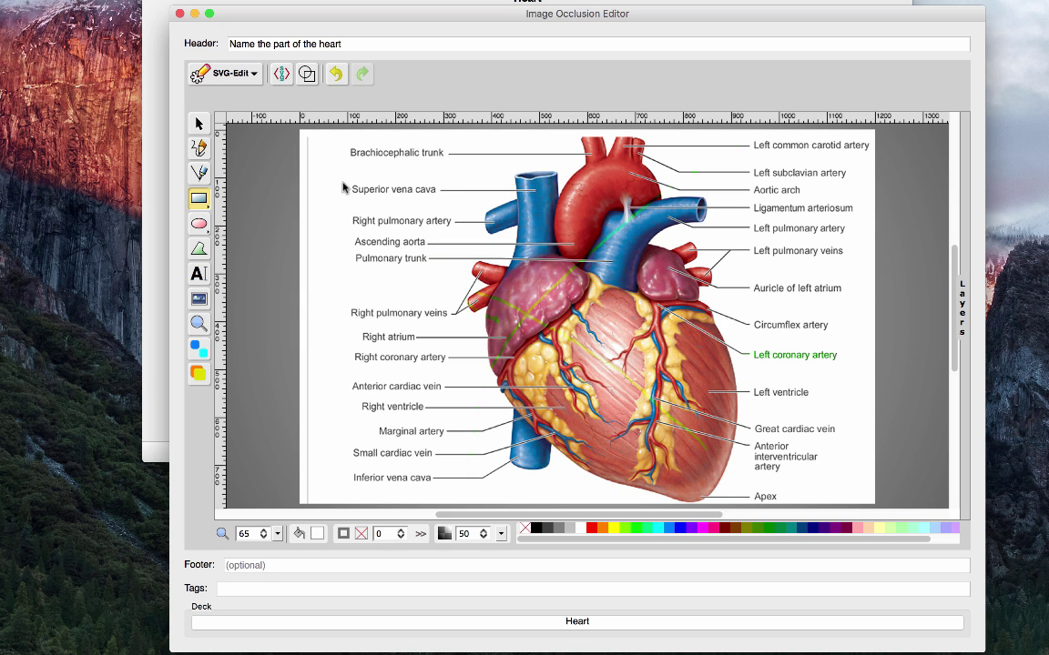
pyautogui.moveTo(343, 188)
pyautogui.mouseDown()
pyautogui.moveTo(428, 192)
pyautogui.moveTo(443, 206)
pyautogui.mouseUp()
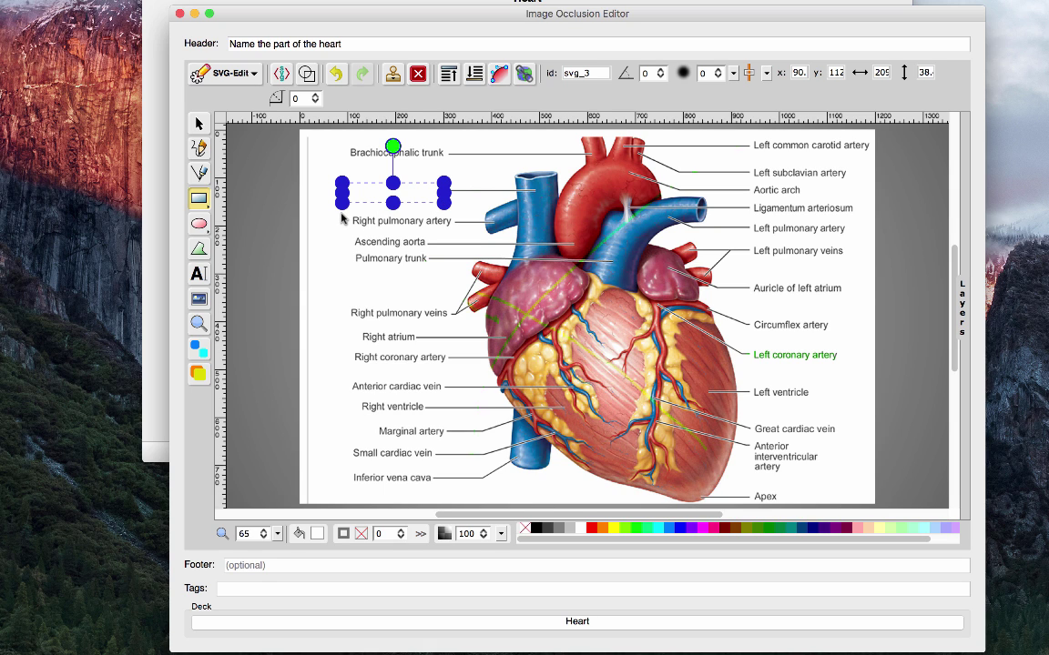
pyautogui.moveTo(346, 217); pyautogui.dragTo(455, 233)
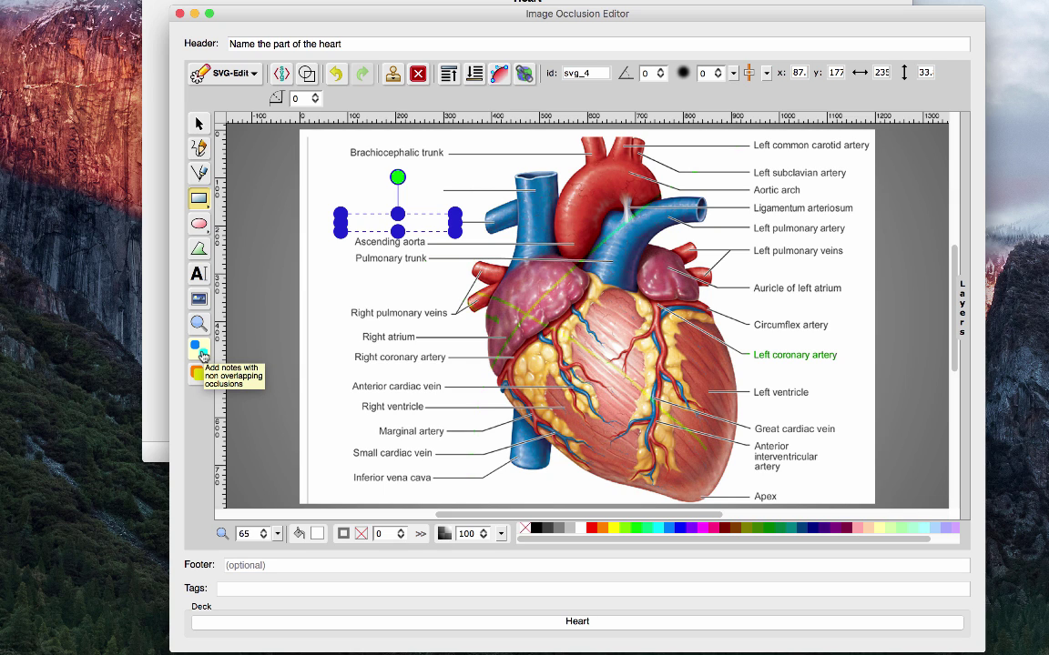
# - Add notes with non-overlapping occlusions and with overlapping occlusions, and close the occlusion editor and the new-note window
pyautogui.click(201, 355)
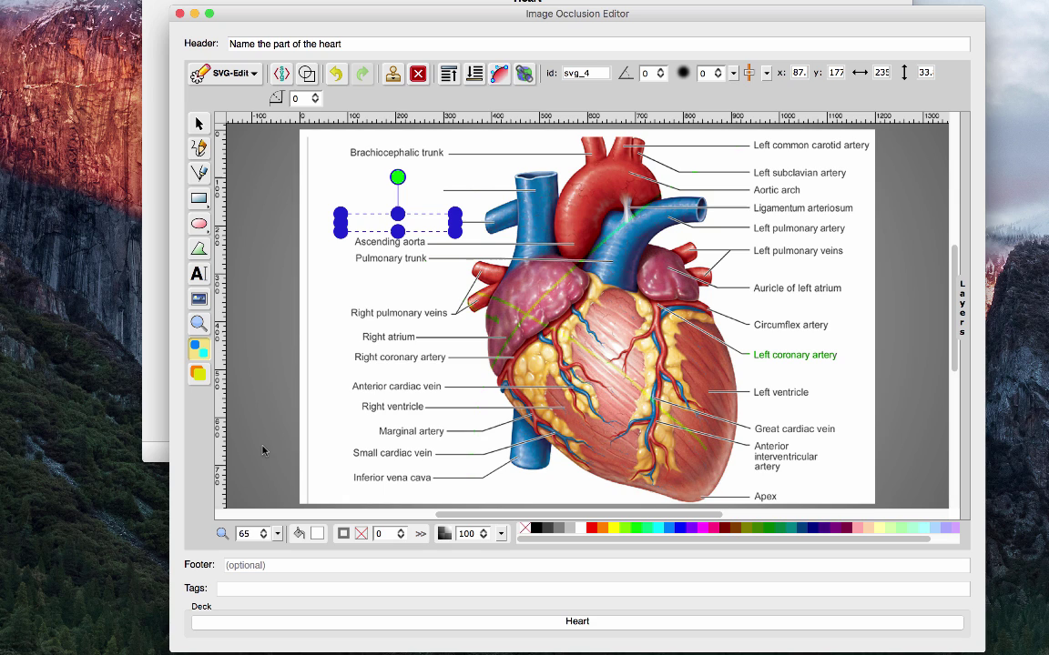
pyautogui.click(199, 374)
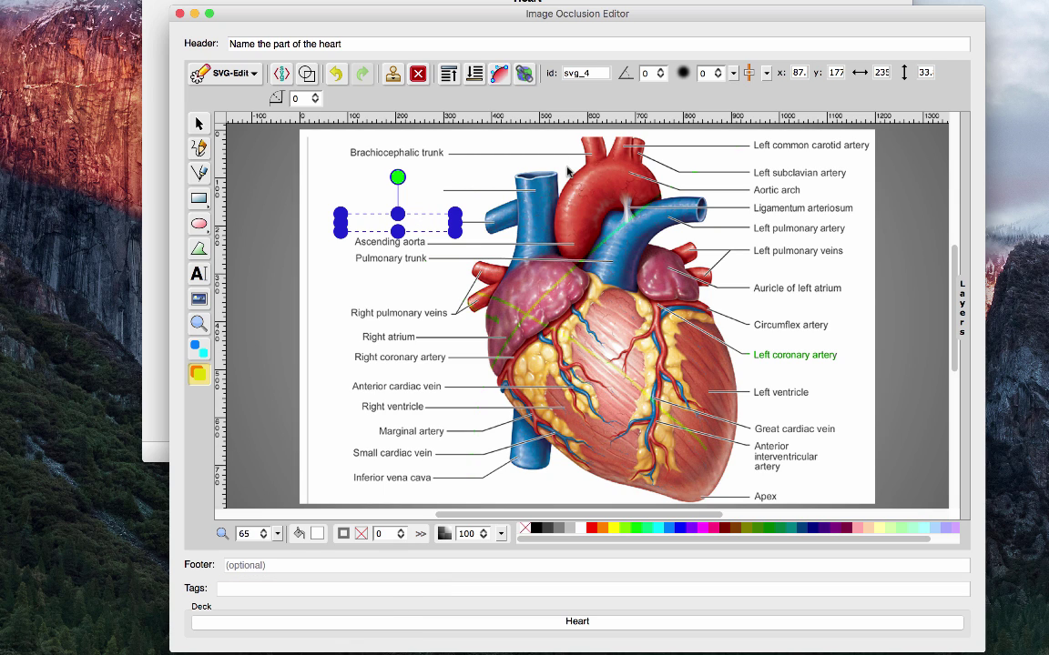
pyautogui.click(179, 13)
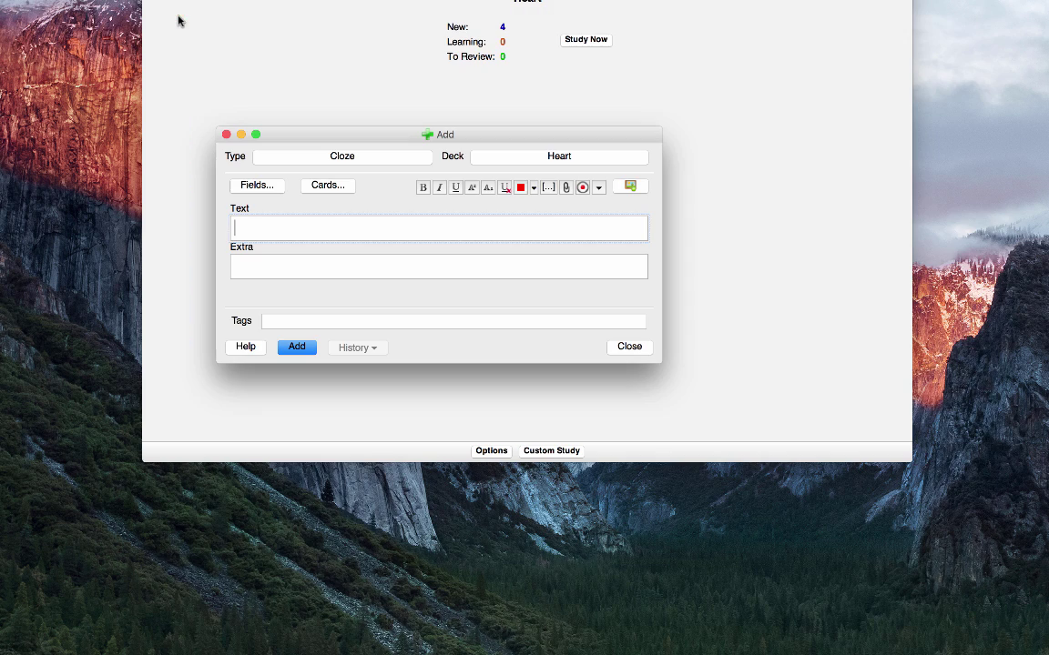
pyautogui.click(629, 347)
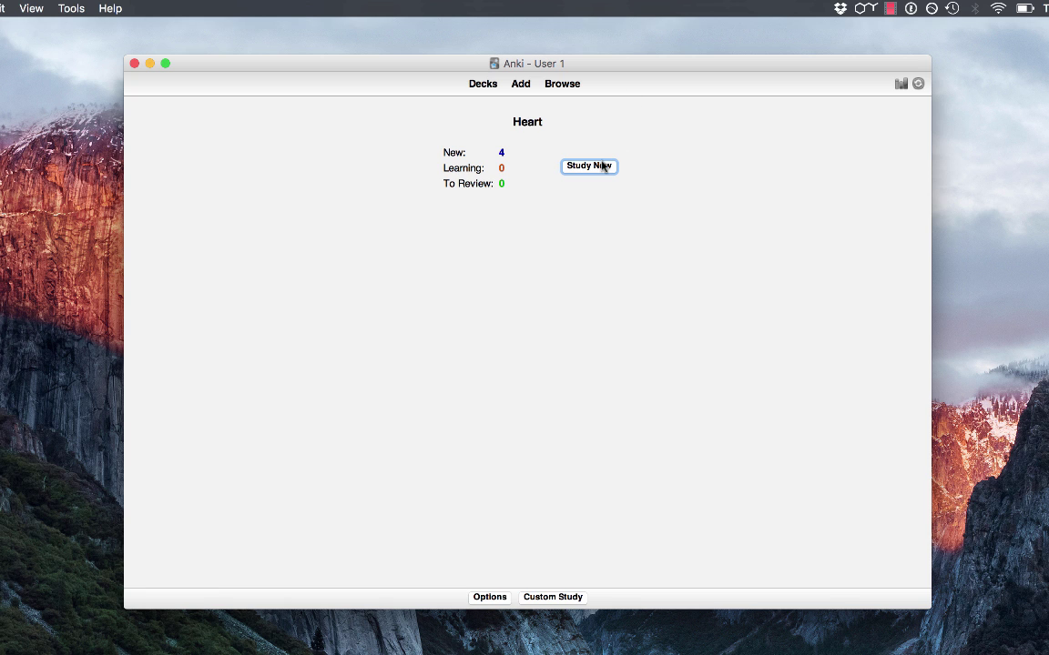
# - Start studying the Heart deck, revealing the first two cards, which hide both labels, and rating each Easy
pyautogui.click(601, 167)
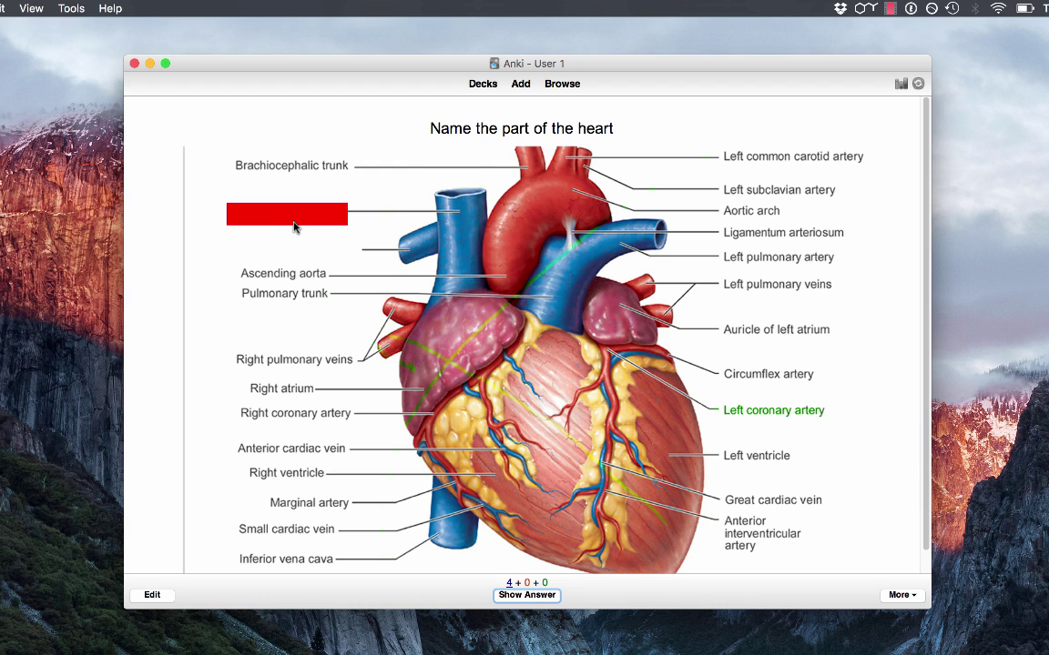
pyautogui.click(509, 593)
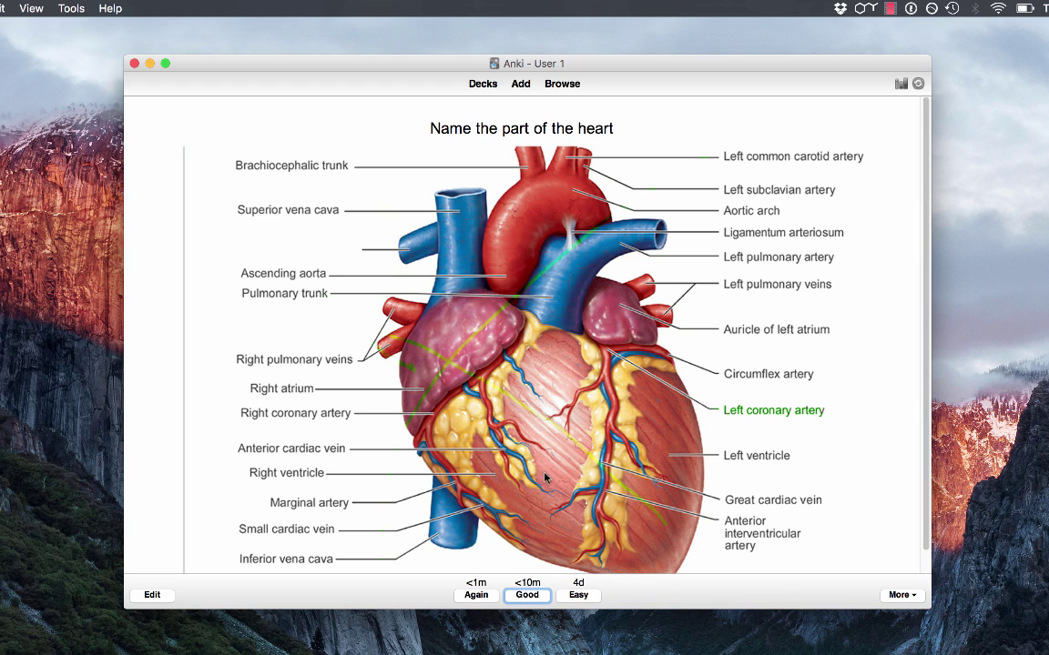
pyautogui.click(576, 597)
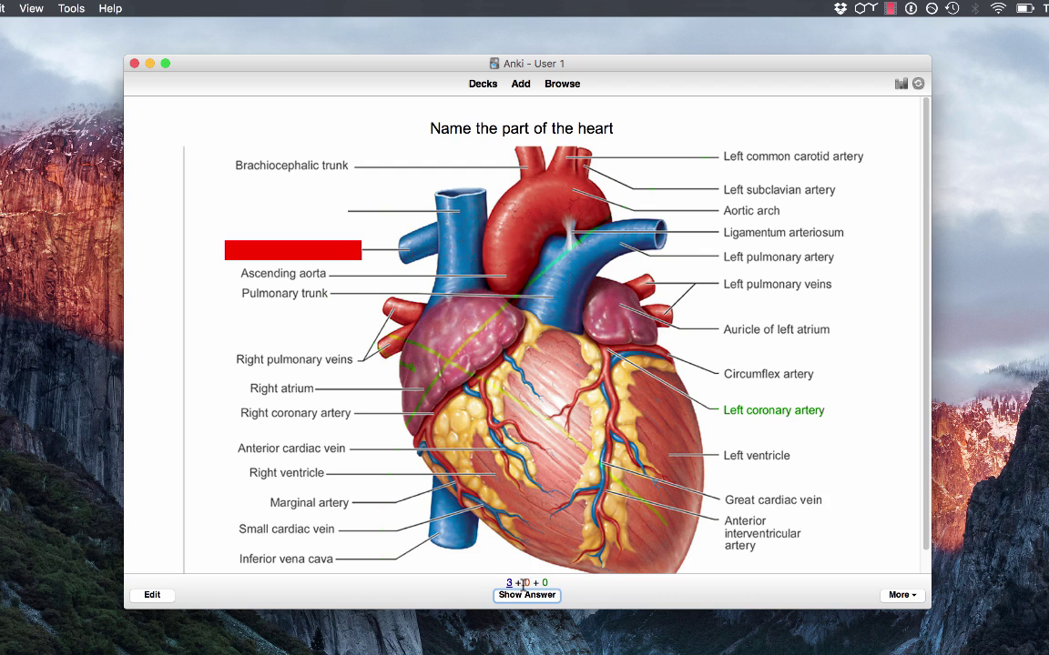
pyautogui.click(524, 595)
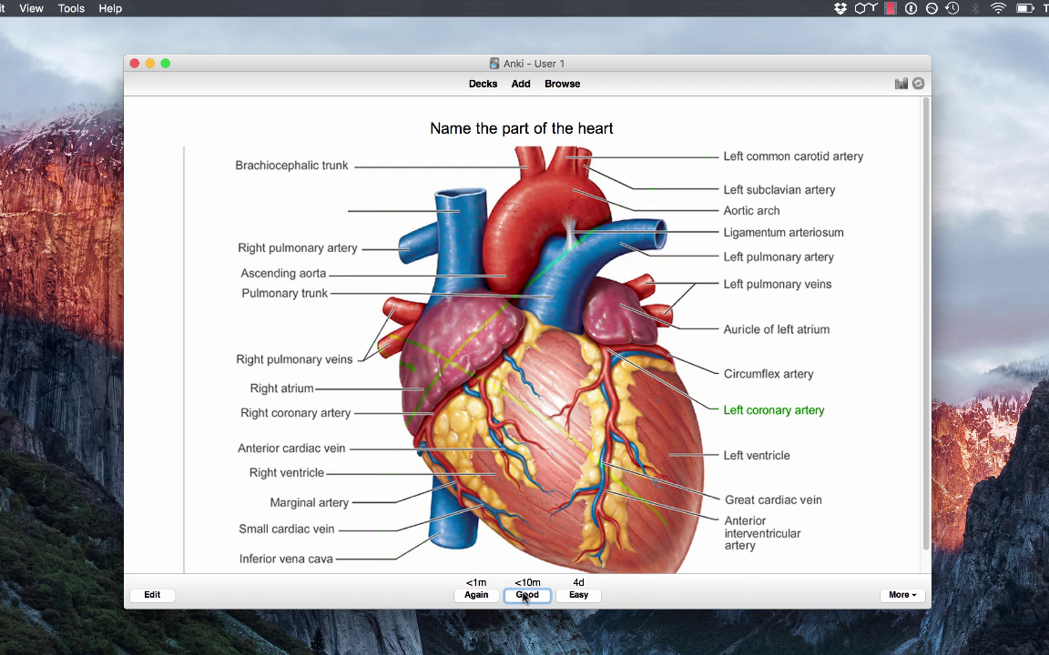
pyautogui.click(577, 595)
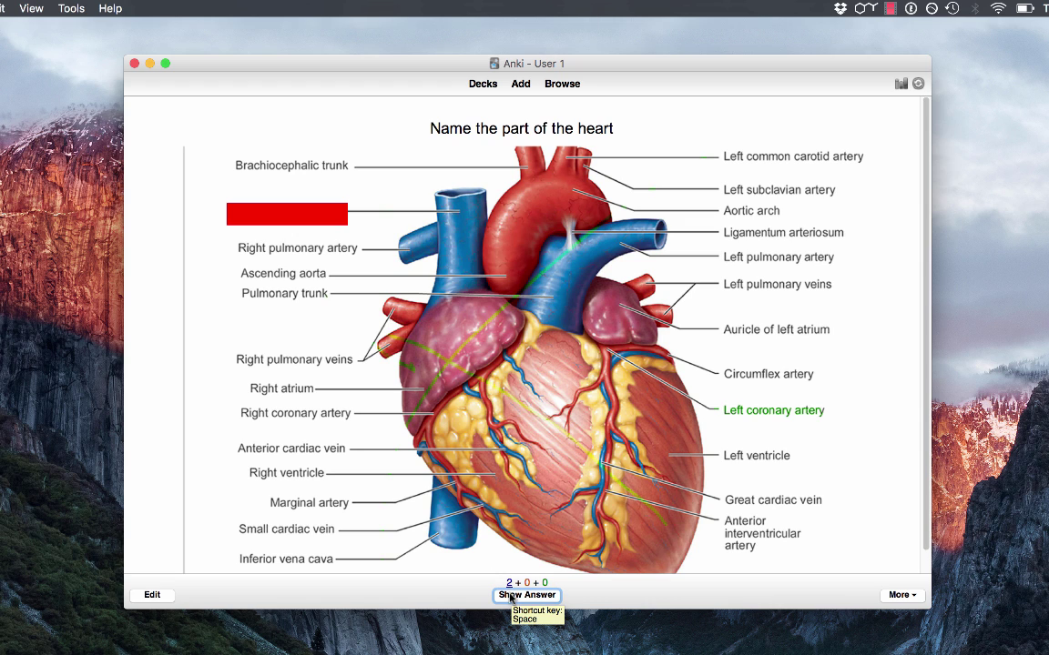
# - Reveal the remaining two cards, which hide a single label each, rate both Easy and return to the deck list
pyautogui.click(512, 596)
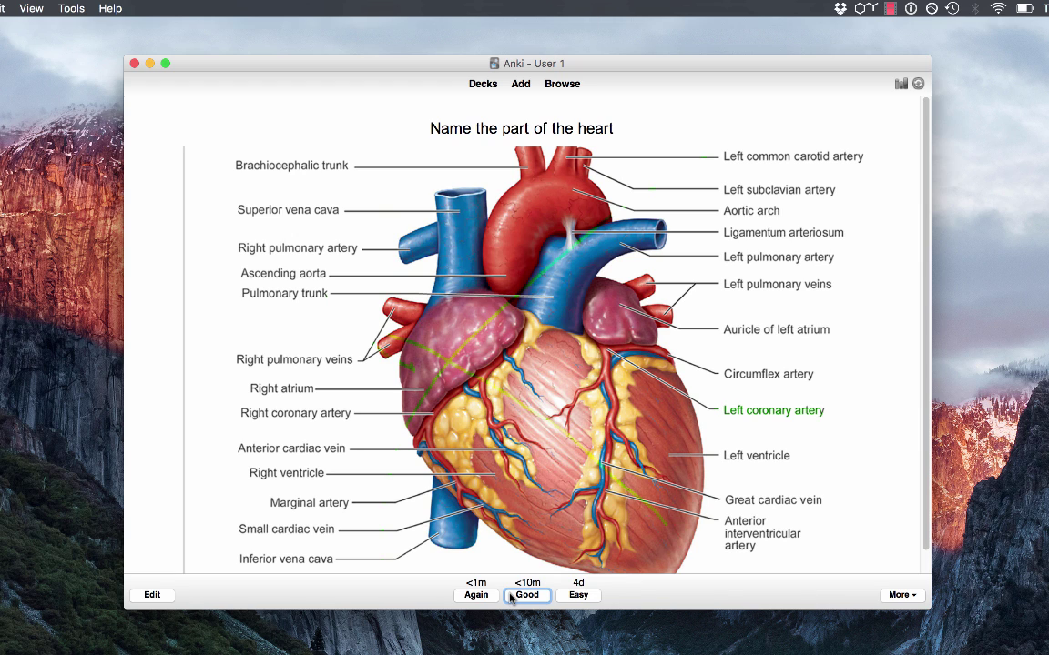
pyautogui.click(578, 595)
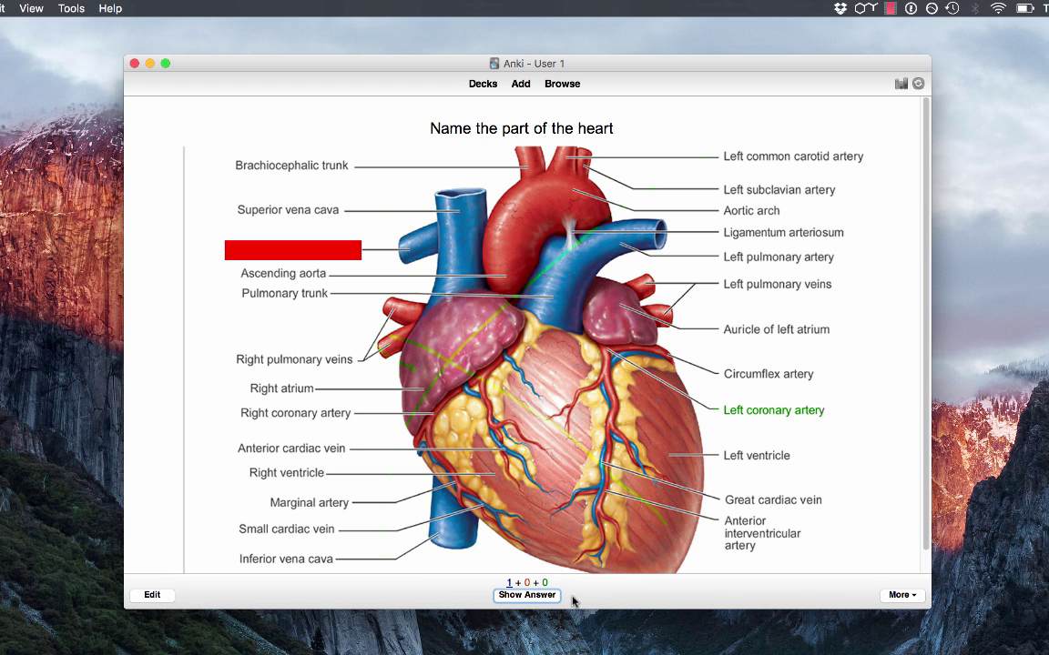
pyautogui.click(534, 596)
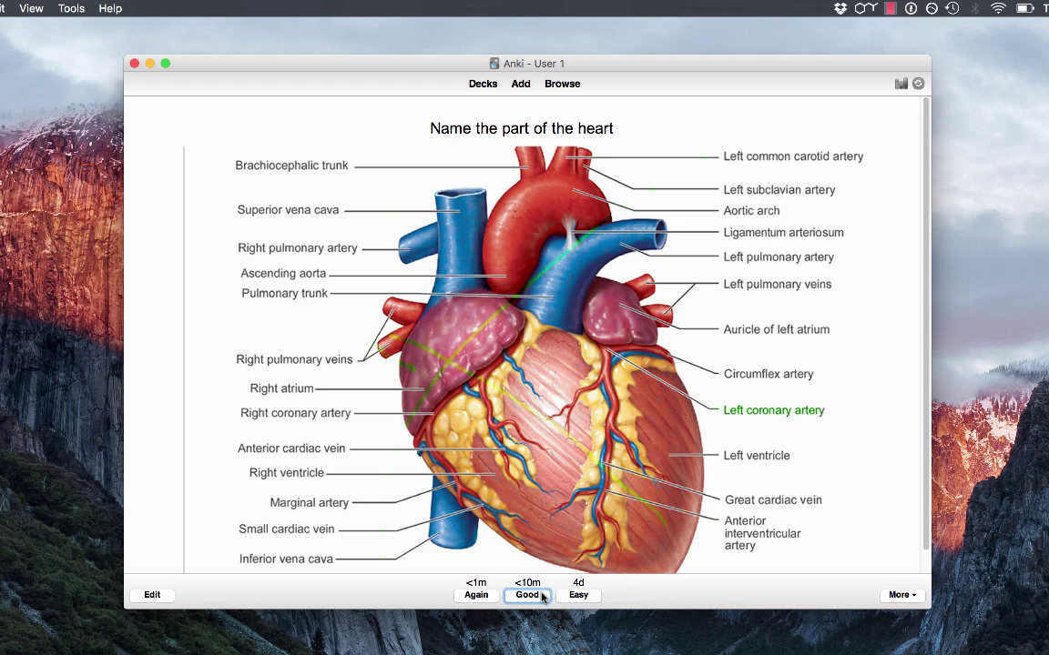
pyautogui.click(567, 593)
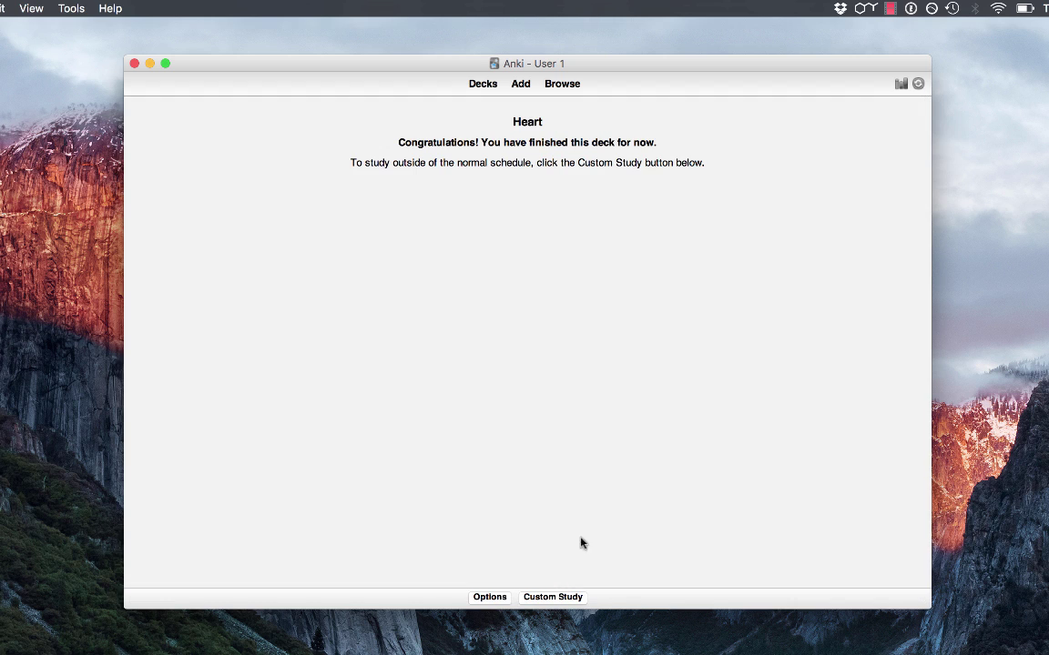
pyautogui.click(476, 87)
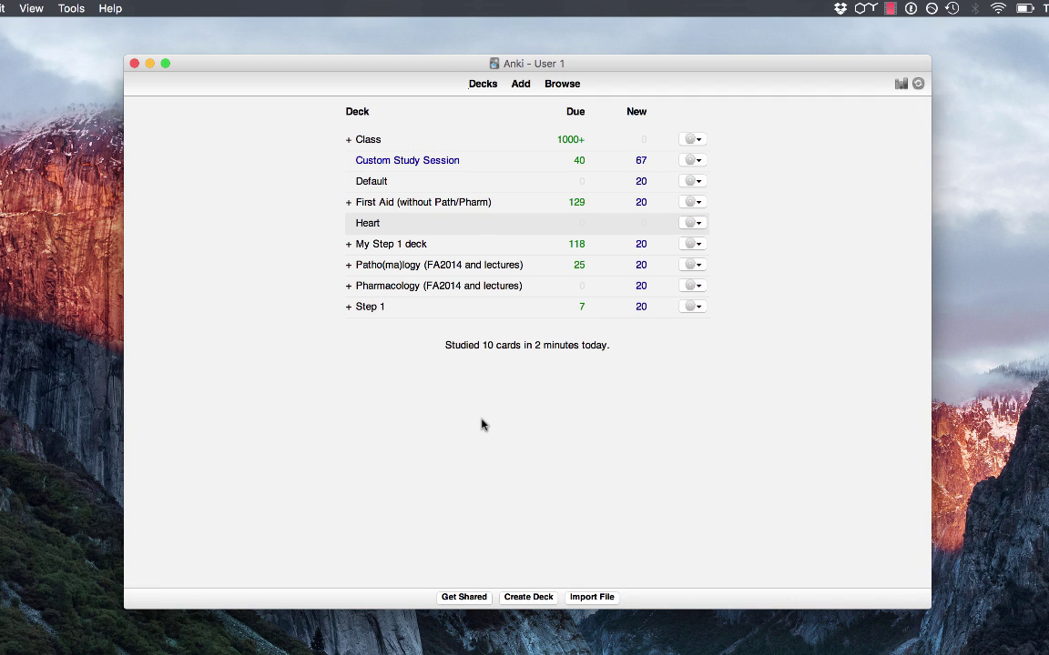